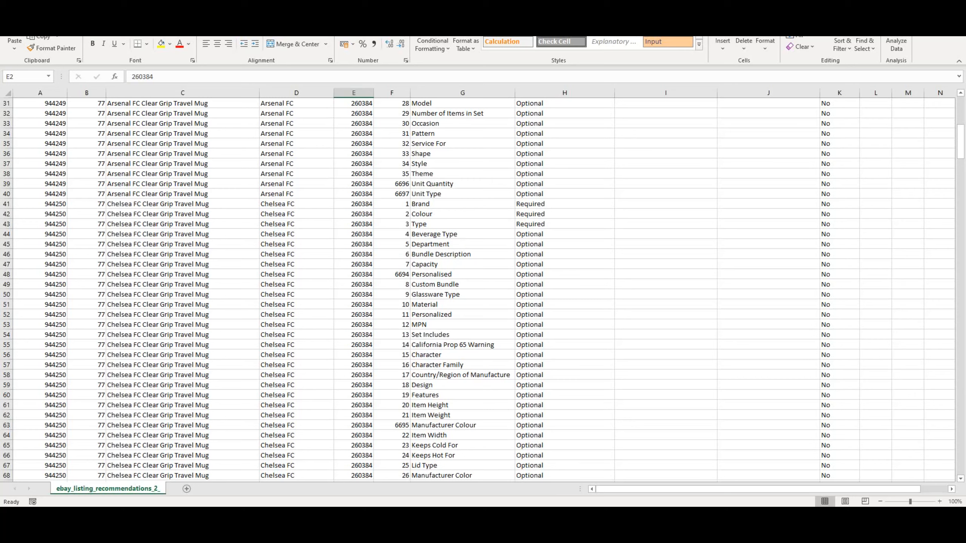
- Enter Other as listing_recommendation_value and Liverpool as listing_recommendation_other for the Arsenal FC mug's Brand row
scroll(483, 289, "up", 10)
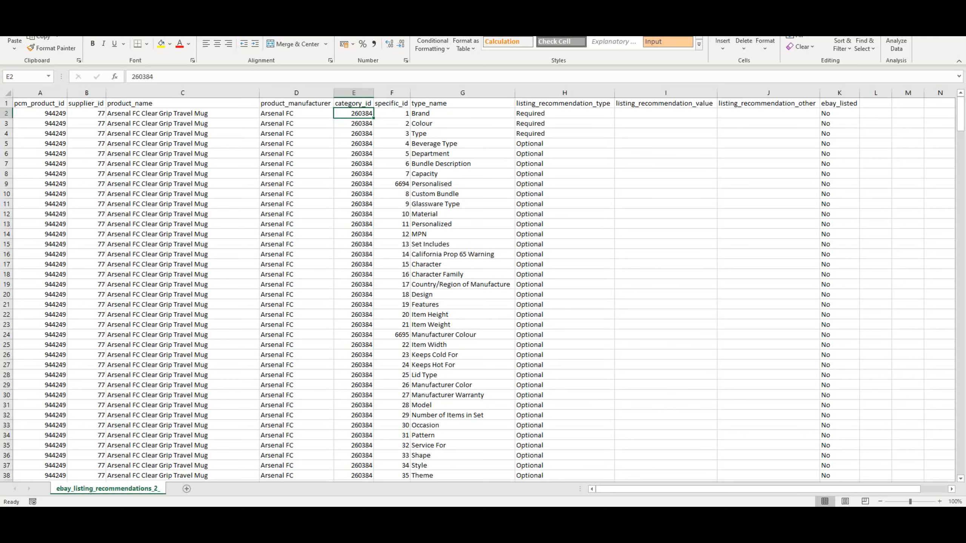
left_click(666, 92)
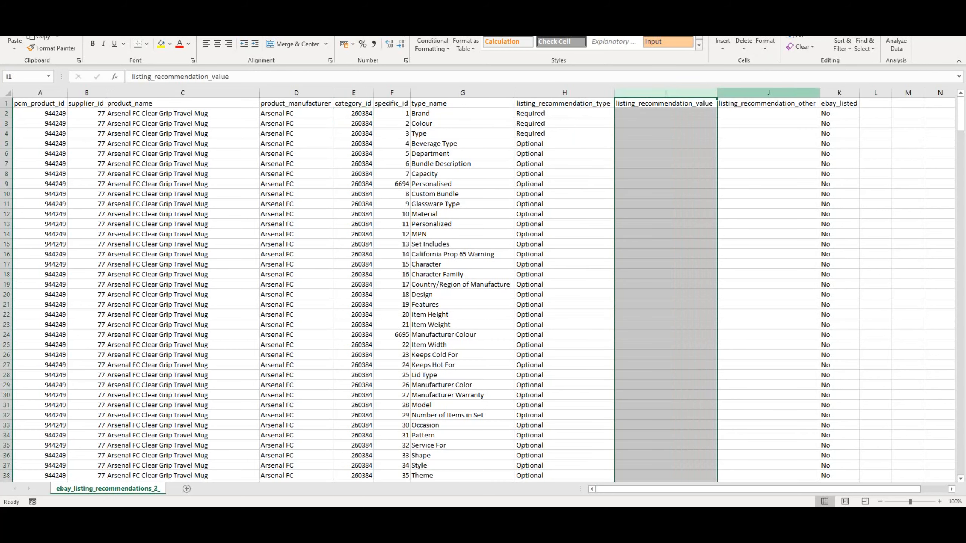
left_click(768, 92)
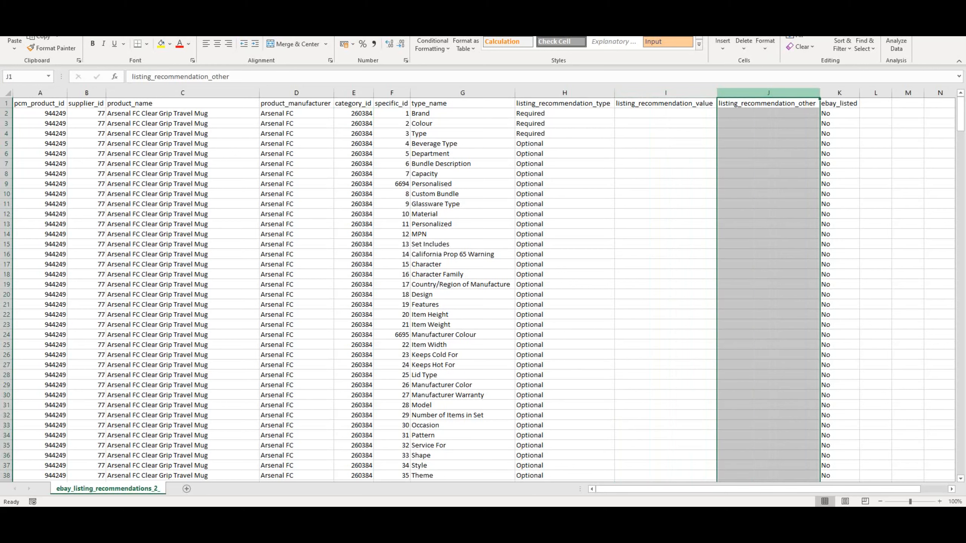
left_click(665, 113)
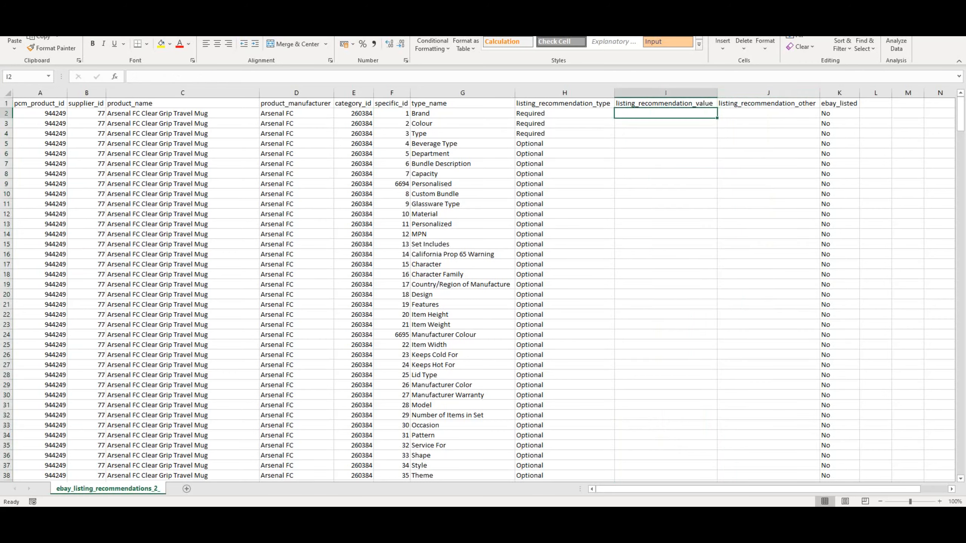
type("Other")
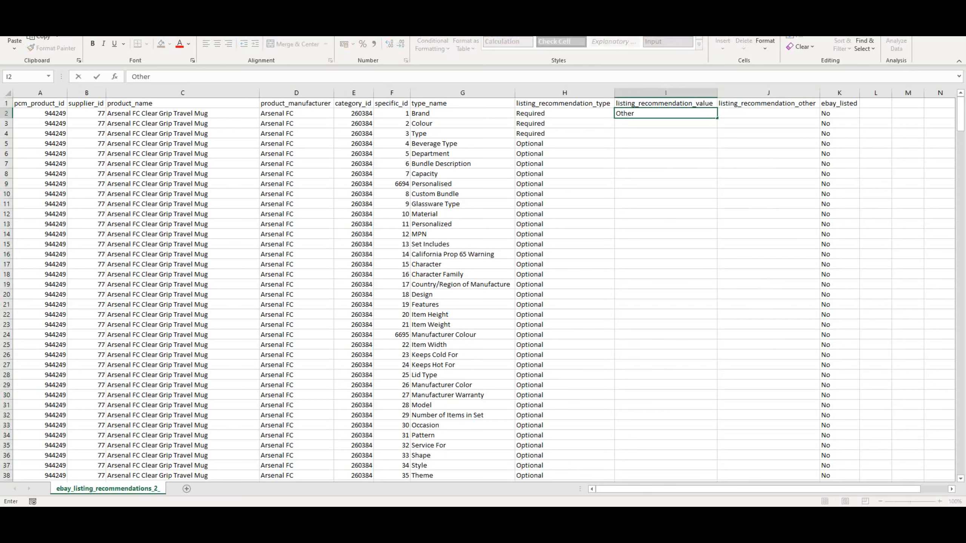
key("Tab")
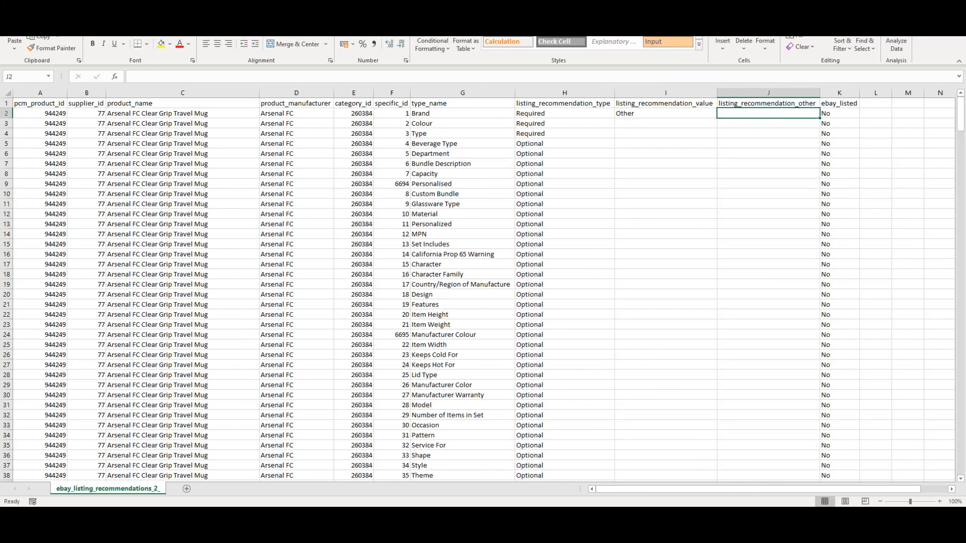
type("Liverpool")
key("Return")
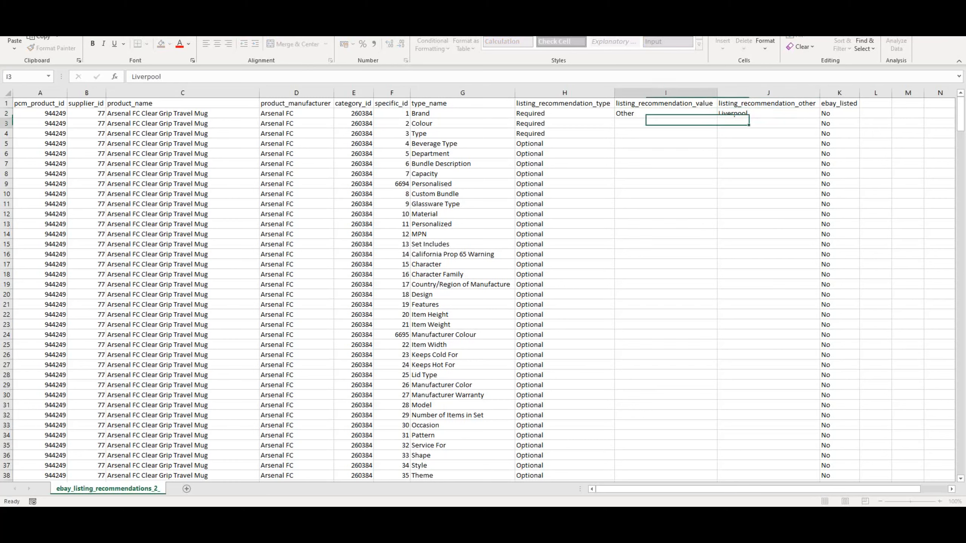
- Examine the ebay_listed, recommendation type, type_name, ID, product_name and product_manufacturer columns
left_click(666, 113)
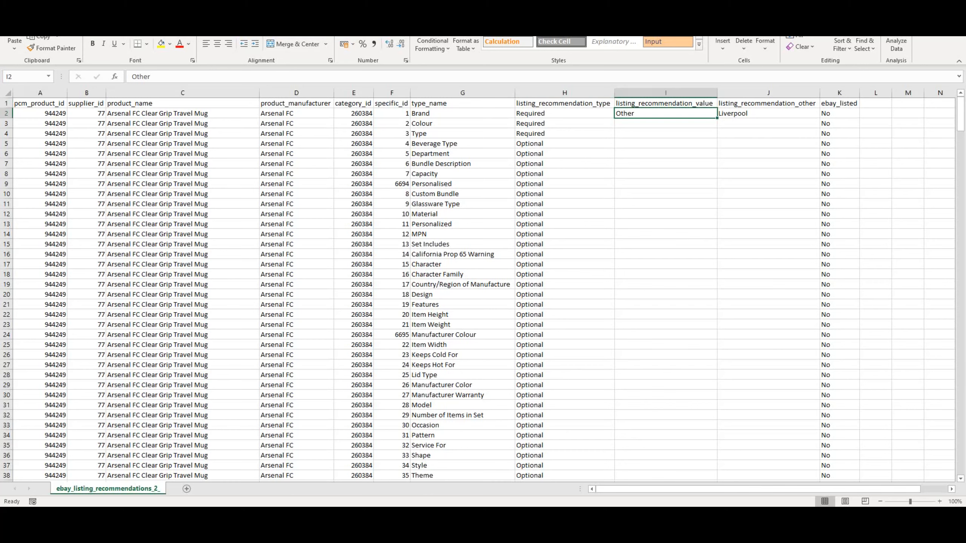
left_click(839, 93)
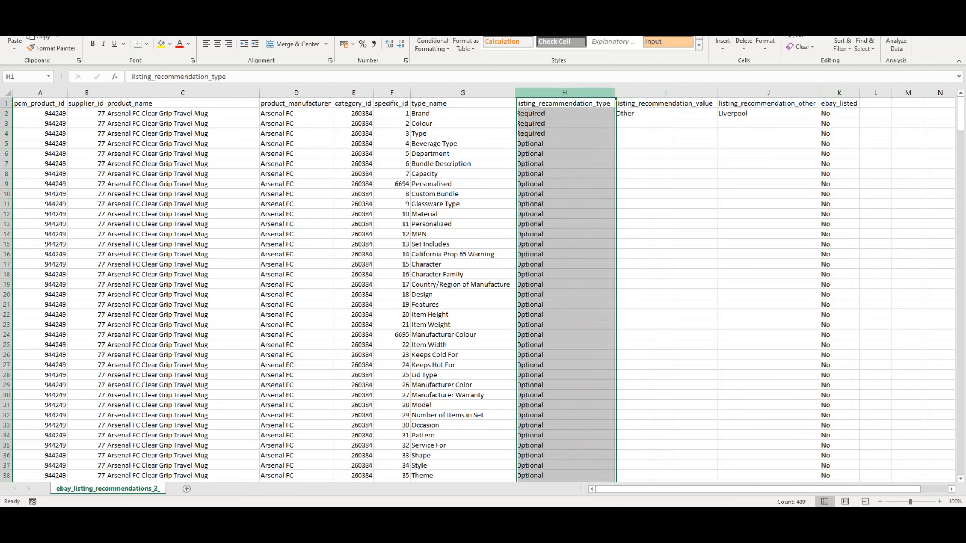
left_click(564, 93)
left_click(462, 92)
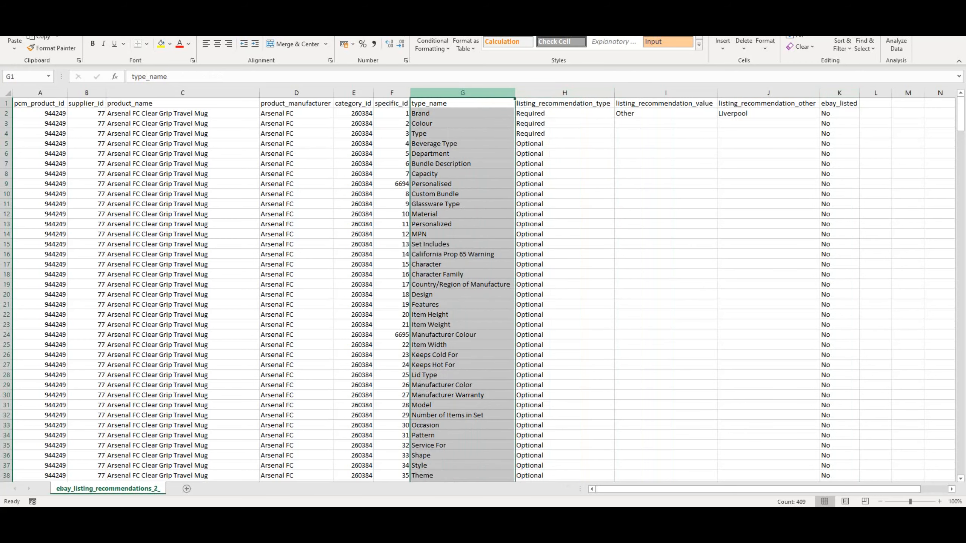
left_click_drag(354, 93, 391, 93)
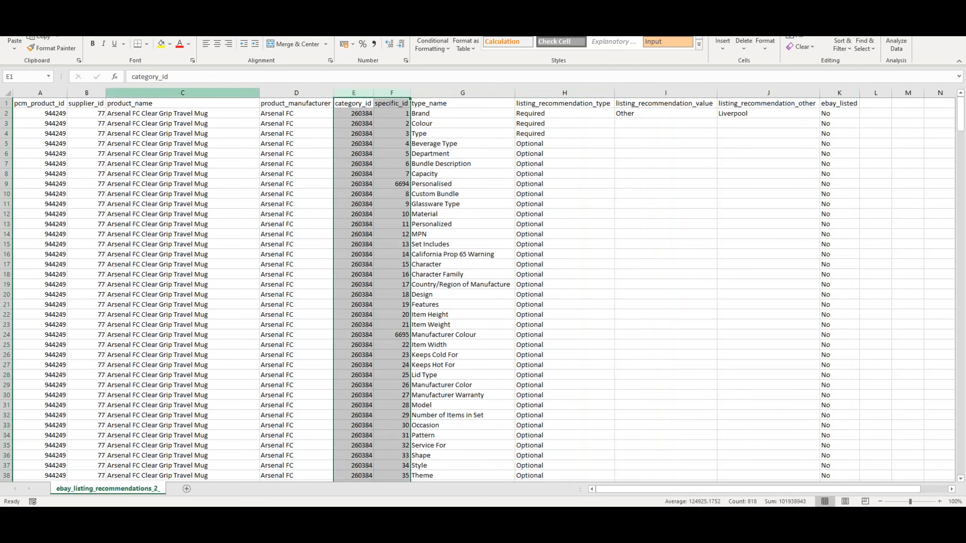
left_click(87, 93, "ctrl")
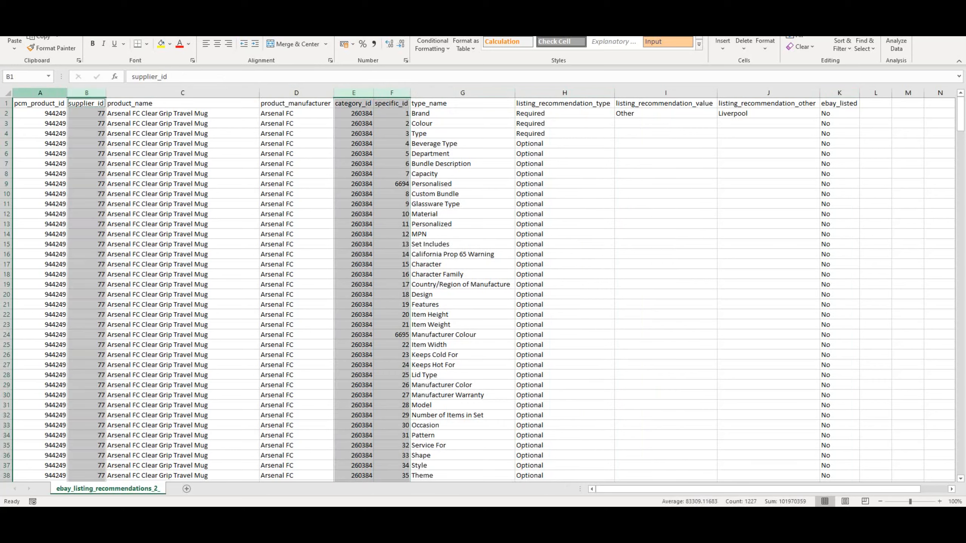
left_click(41, 93, "ctrl")
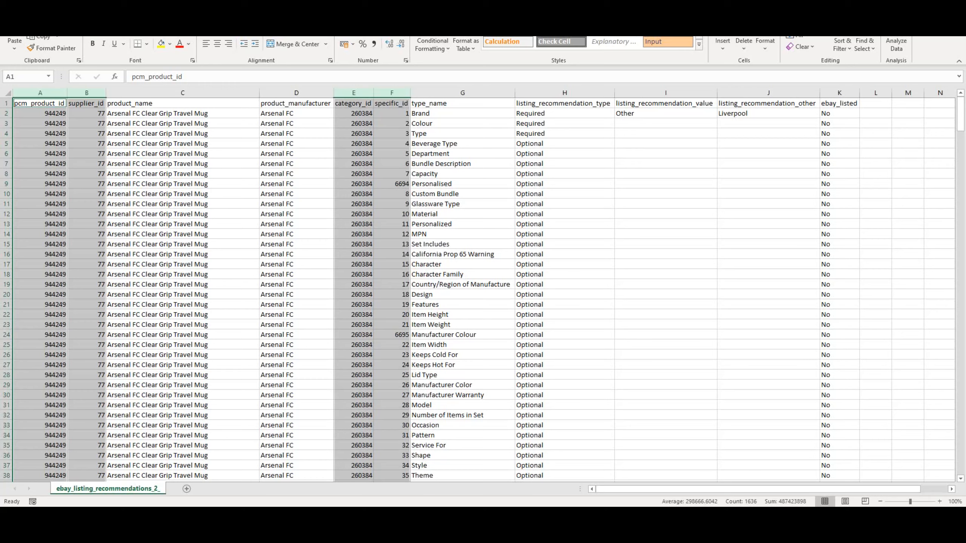
left_click(183, 93)
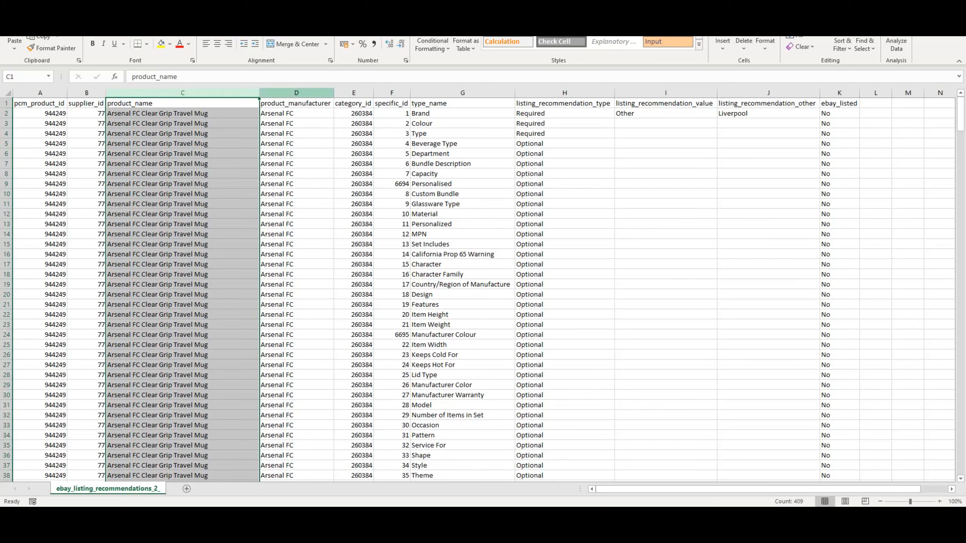
left_click(296, 93)
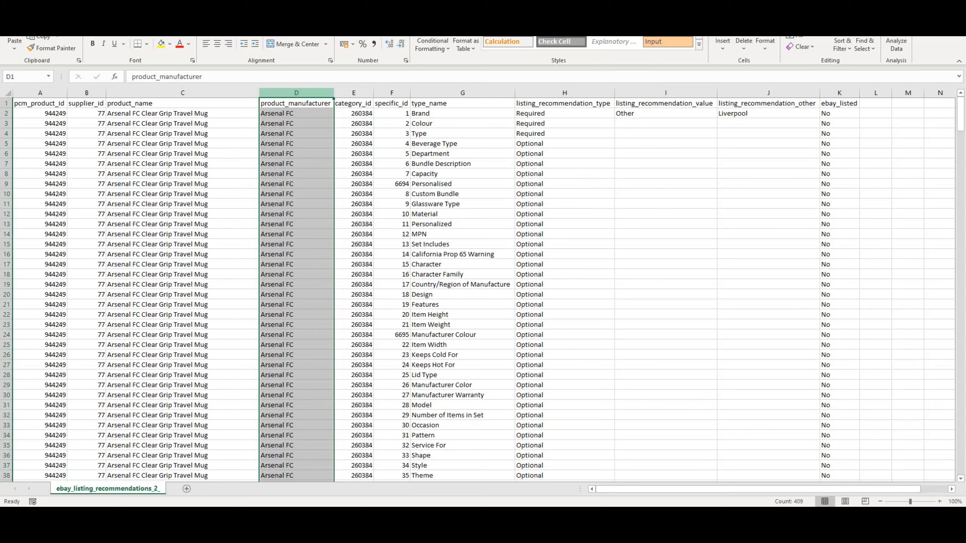
left_click(665, 153)
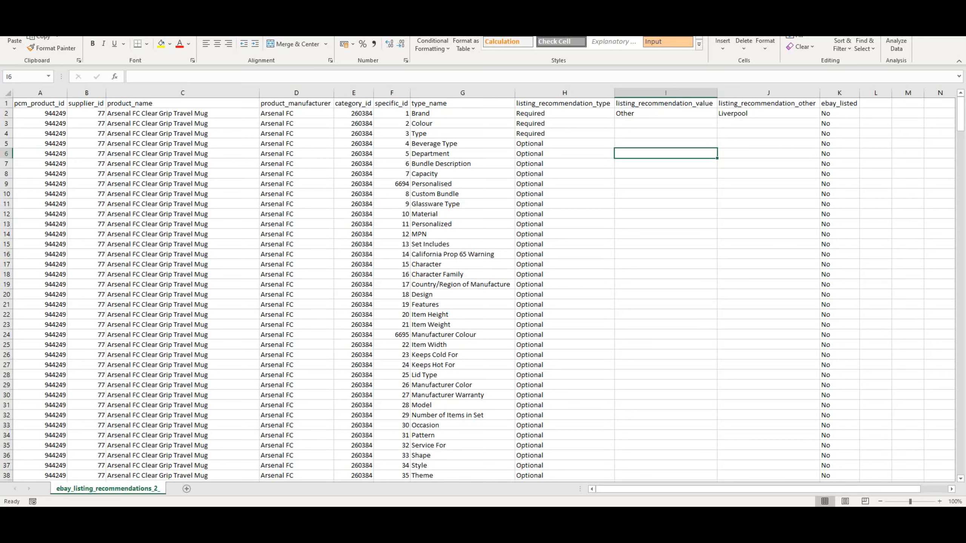
- Examine which specifics are marked Required or Optional in listing_recommendation_type across the different products
left_click(564, 93)
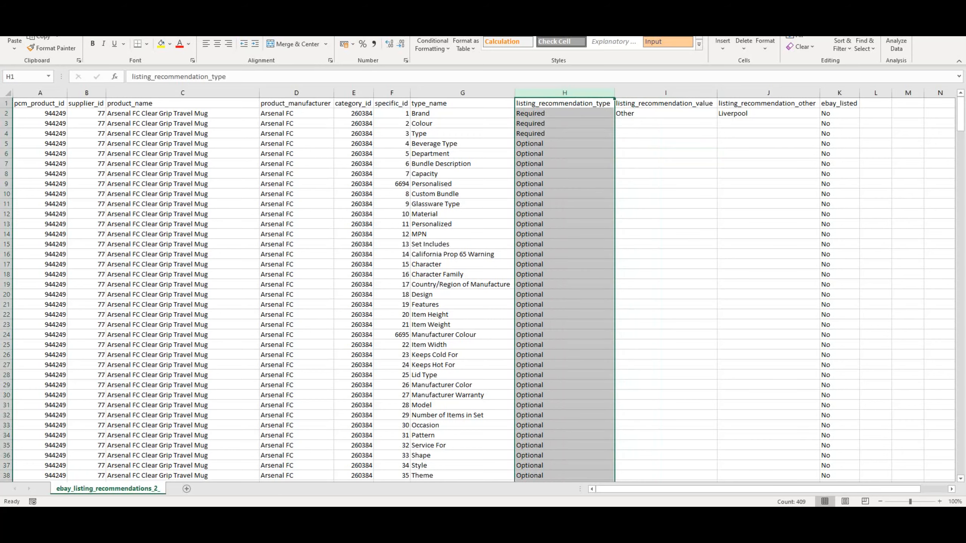
left_click(564, 133)
left_click(564, 144)
left_click(565, 134)
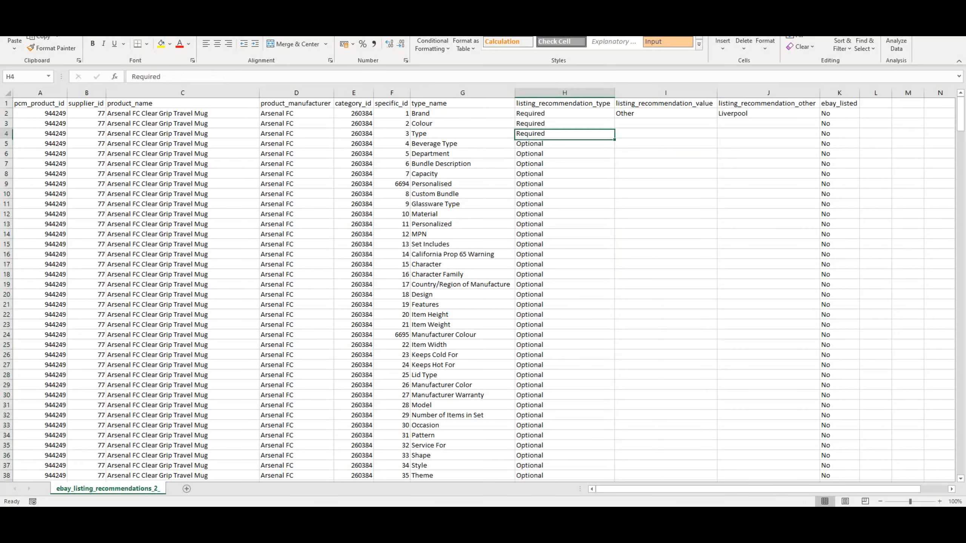
scroll(477, 289, "down", 19)
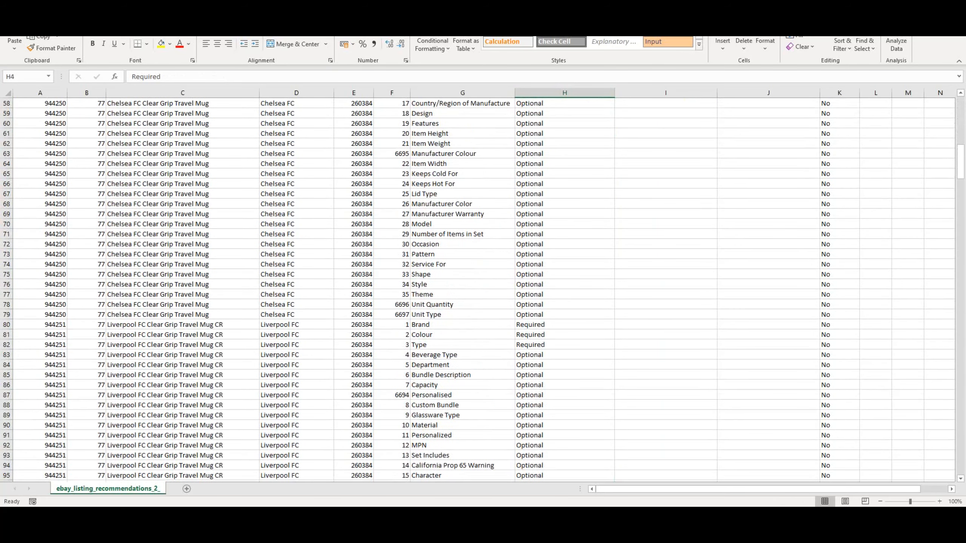
scroll(478, 288, "down", 5)
scroll(477, 288, "up", 4)
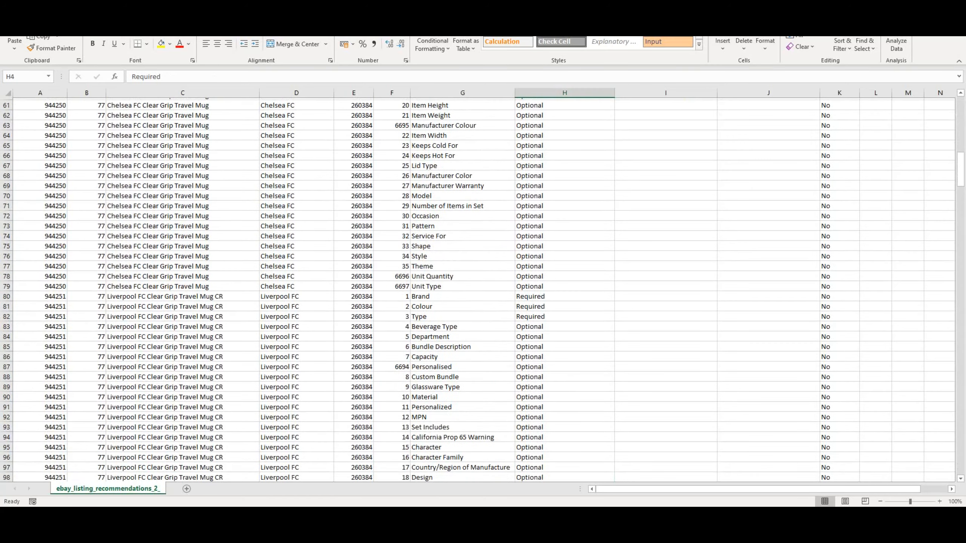
scroll(478, 289, "down", 1)
left_click(564, 265)
scroll(564, 264, "down", 15)
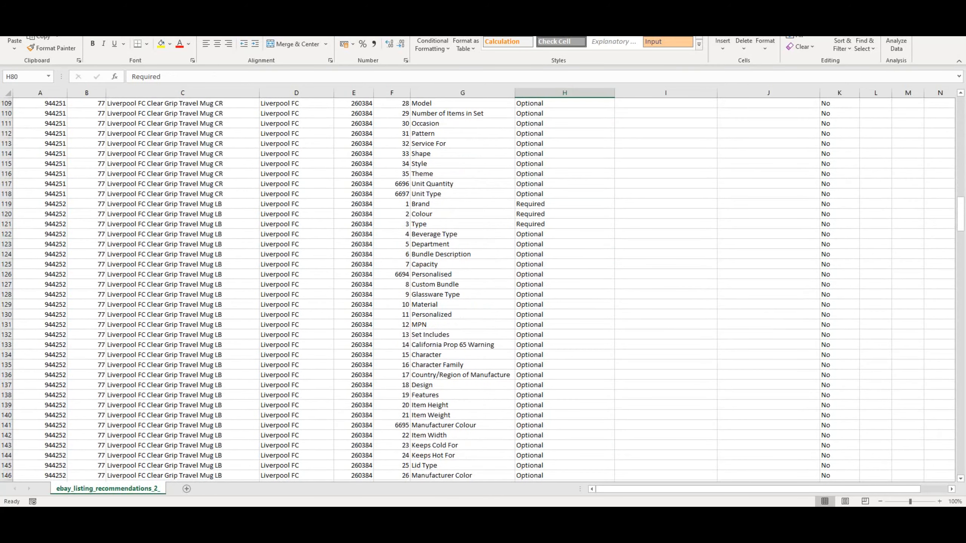
left_click(564, 225)
scroll(564, 224, "down", 8)
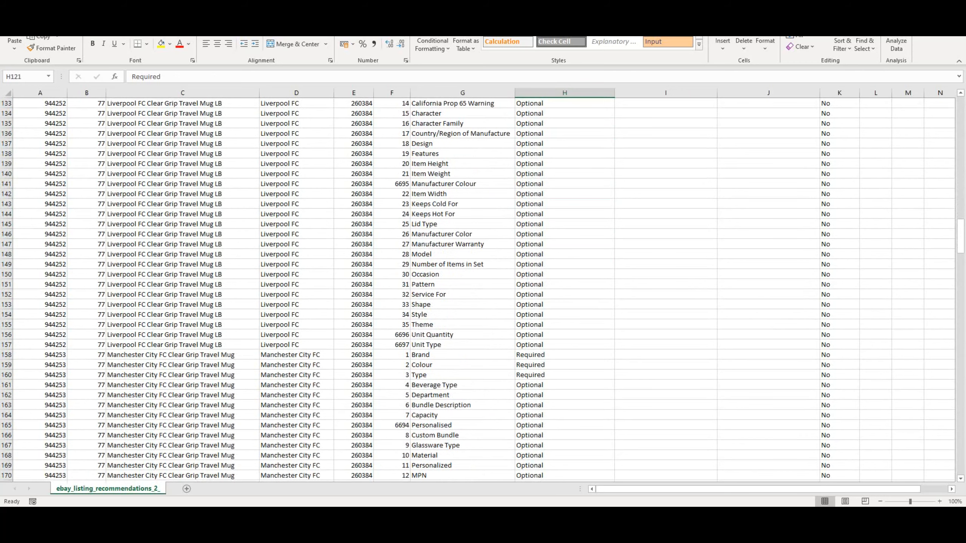
left_click(564, 355)
scroll(564, 355, "up", 16)
scroll(564, 355, "up", 20)
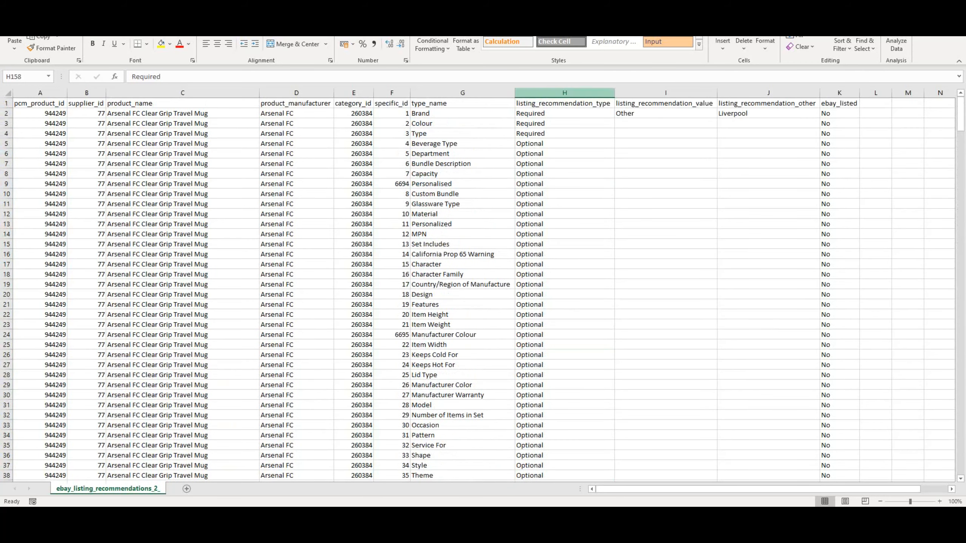
- Clear the listing_recommendation_value and listing_recommendation_other cells in the Arsenal FC mug's Brand row
left_click(565, 114)
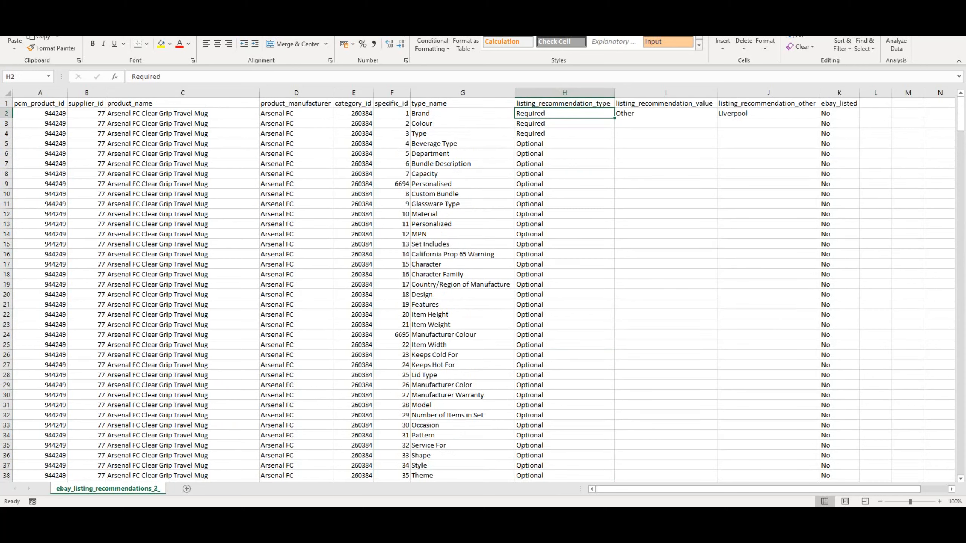
key("Right")
key("Delete")
key("Right")
key("Delete")
key("Left")
key("Left")
key("Left")
key("Right")
- Turn on filtering for all columns of the whole sheet
key("ctrl+Home")
key("ctrl+a")
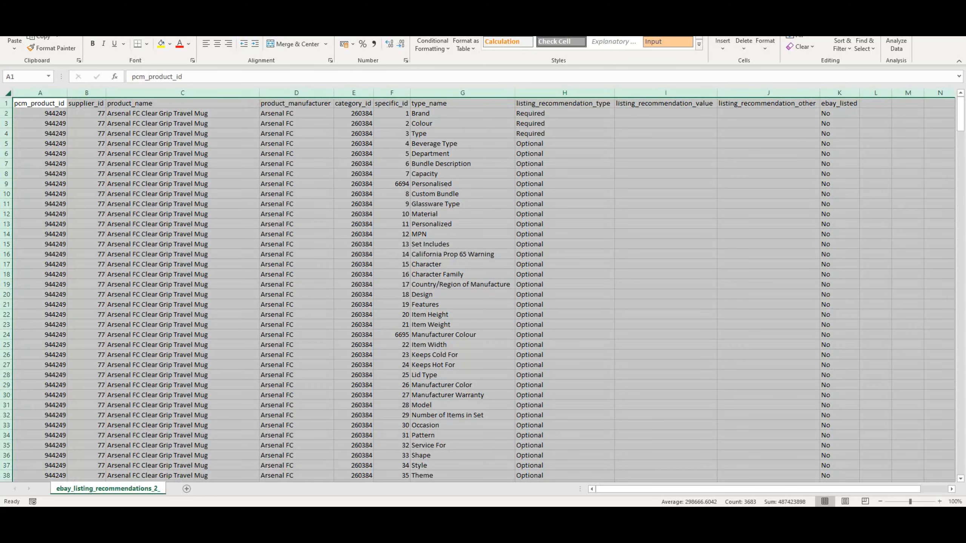
left_click(167, 9)
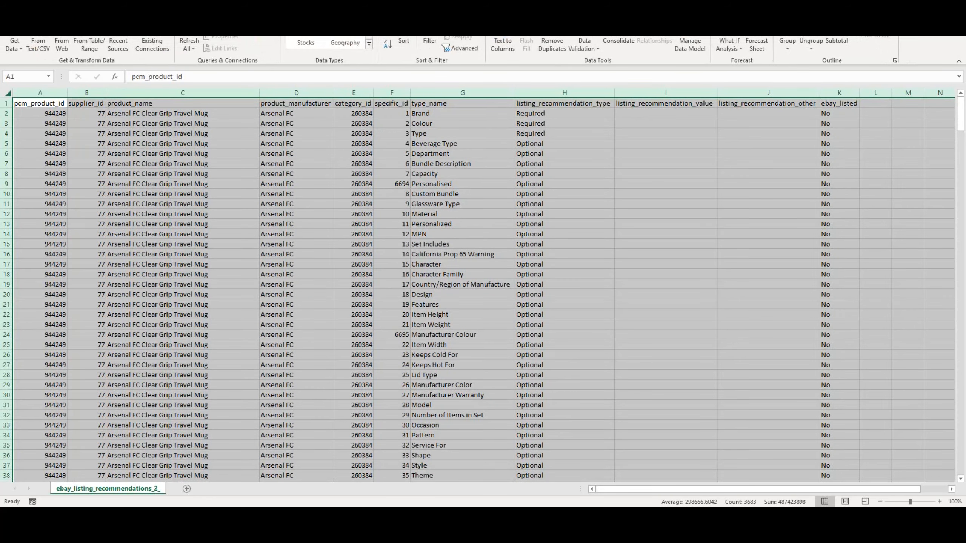
left_click(429, 44)
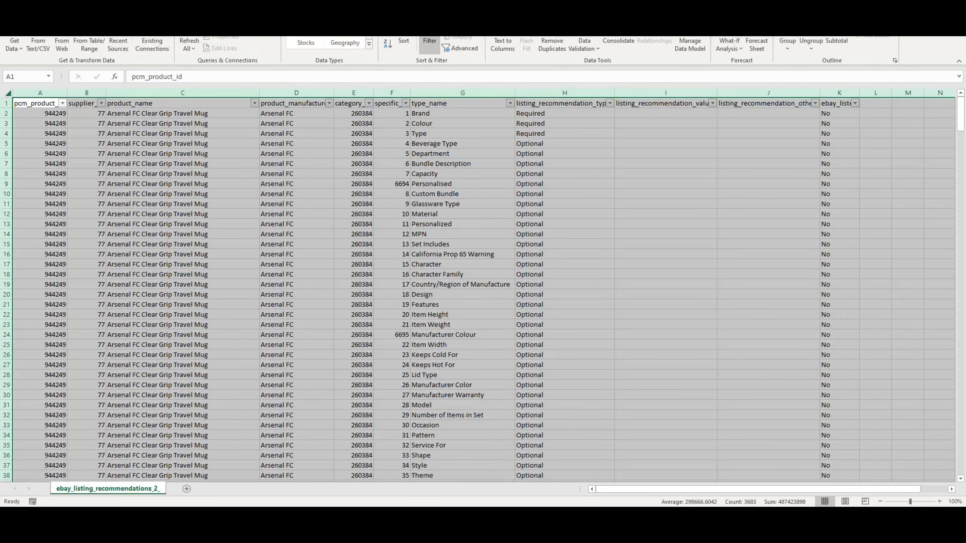
left_click(559, 154)
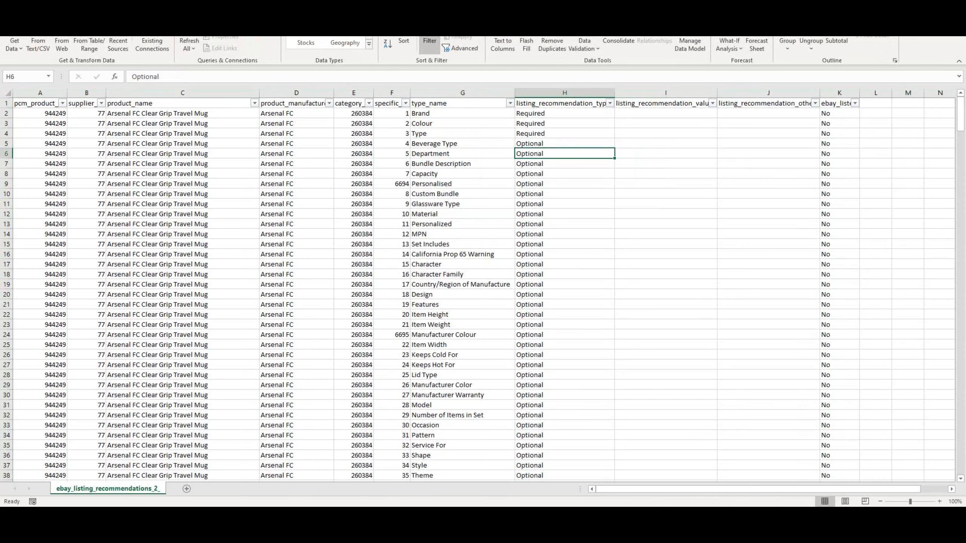
- Filter the listing_recommendation_type column to show only Required rows, excluding Optional
left_click(561, 103)
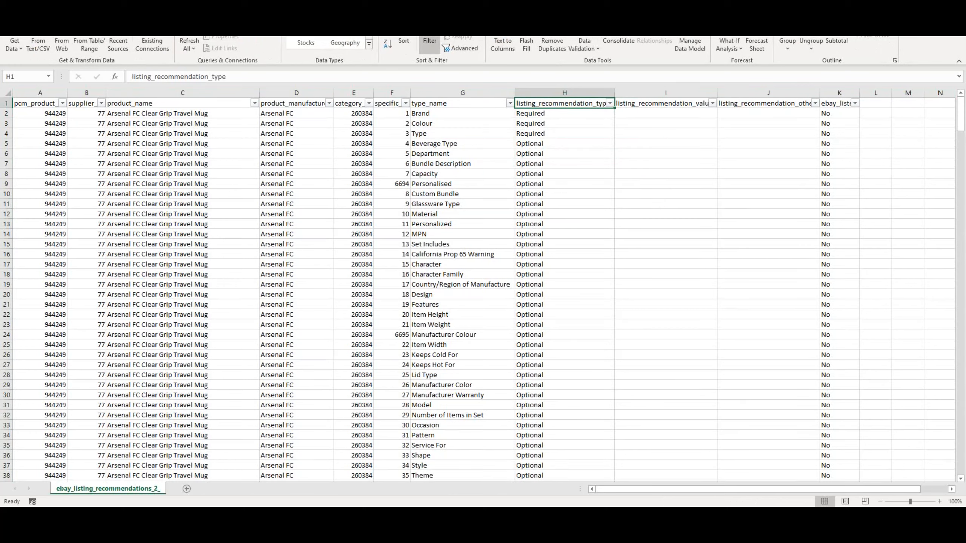
left_click(463, 103)
left_click(560, 104)
left_click(609, 104)
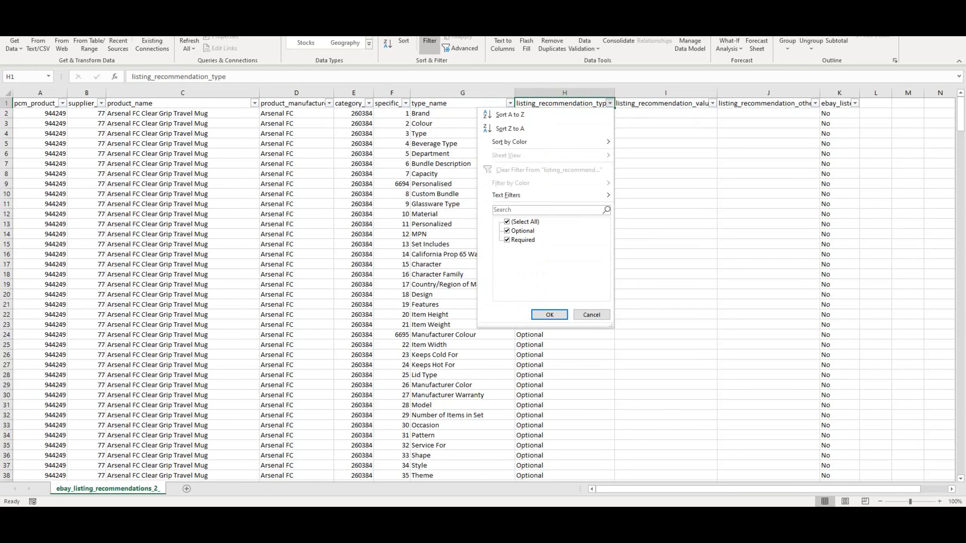
left_click(506, 231)
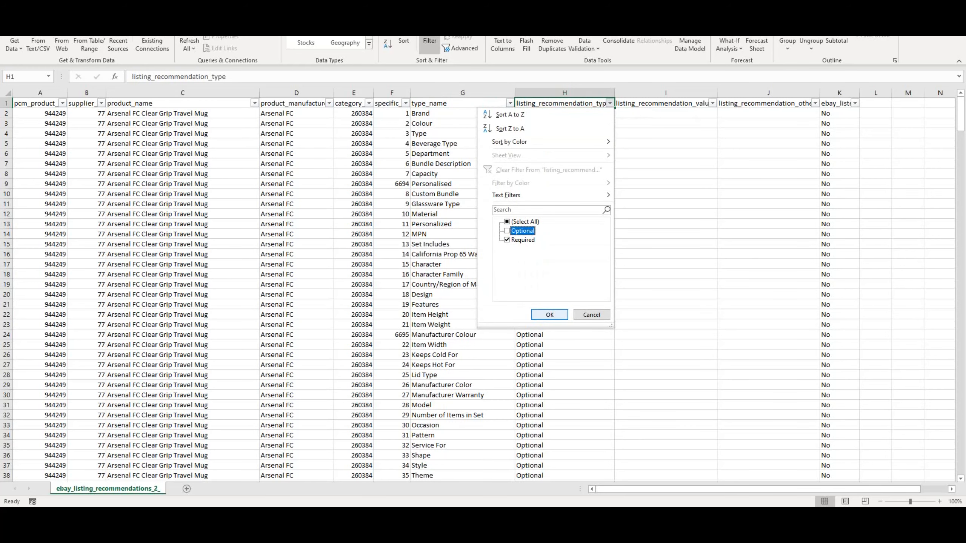
left_click(549, 315)
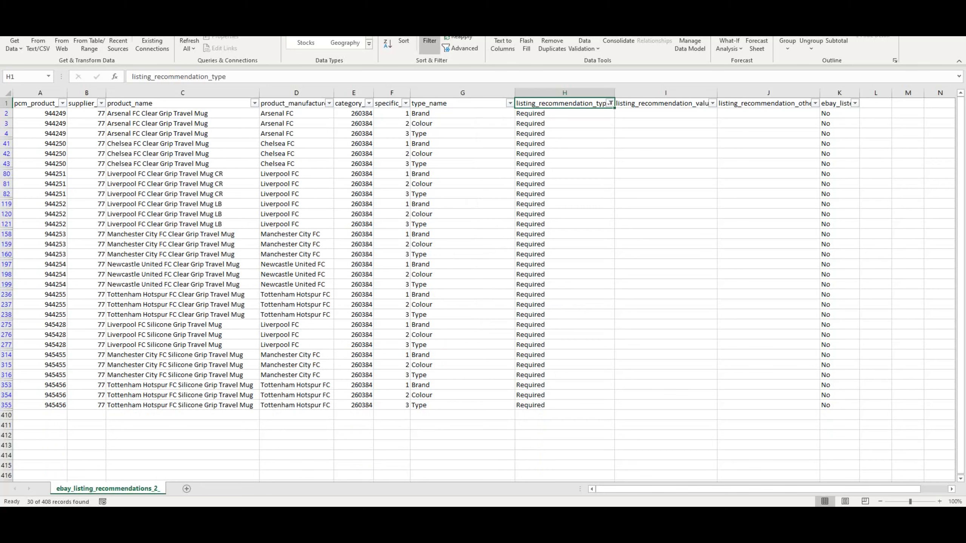
- Filter the type_name column to show only the Brand rows
left_click(462, 123)
left_click(462, 114)
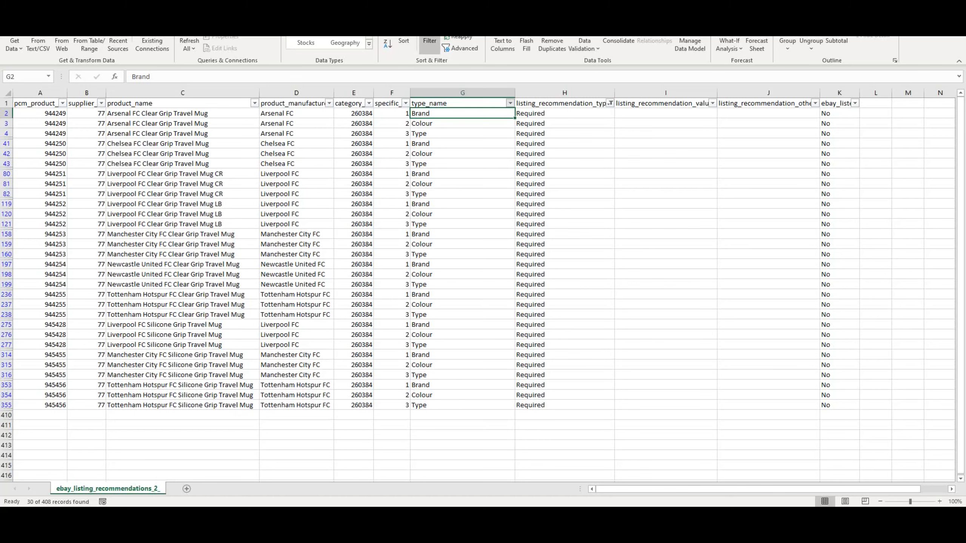
left_click(510, 103)
left_click(410, 222)
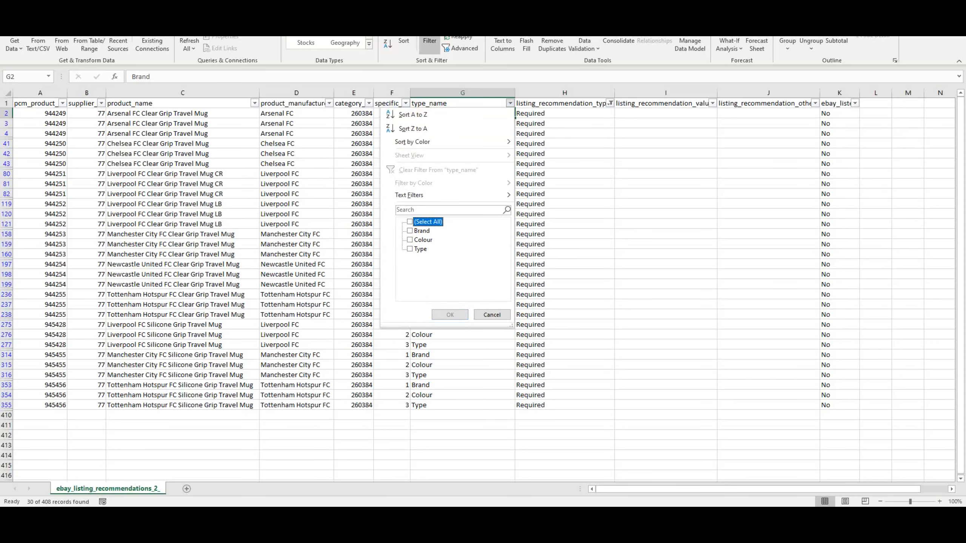
left_click(409, 230)
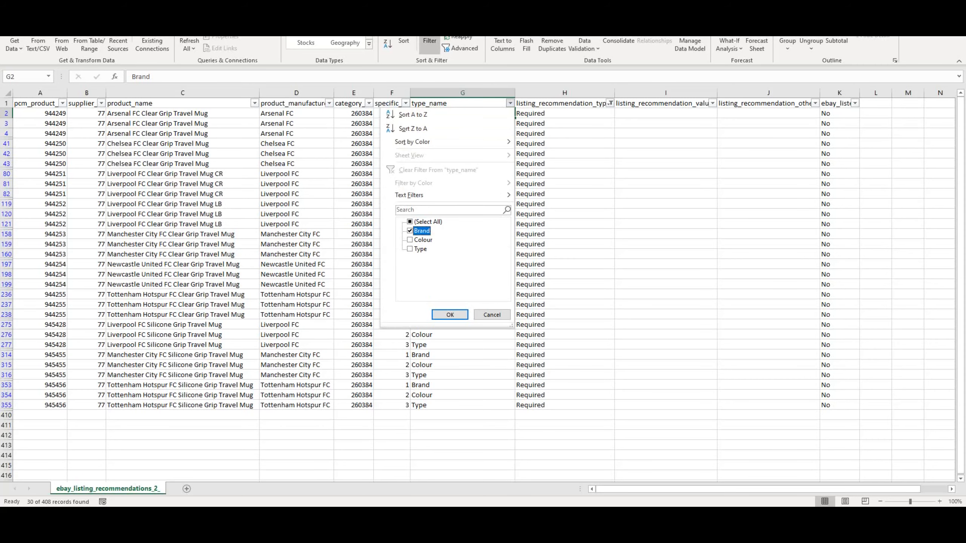
left_click(450, 314)
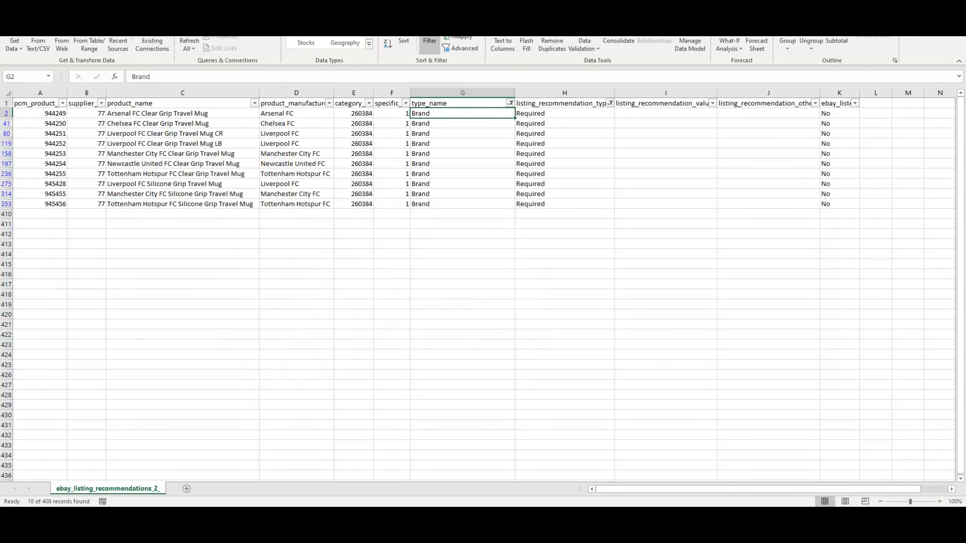
- Check which category IDs are available for filtering in the category_id column, leaving that column unfiltered
left_click(564, 133)
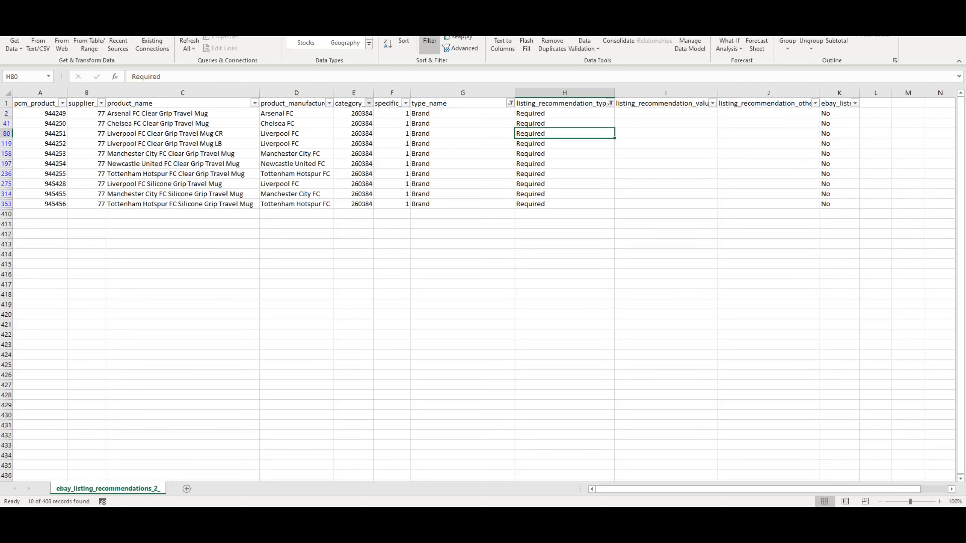
left_click(369, 103)
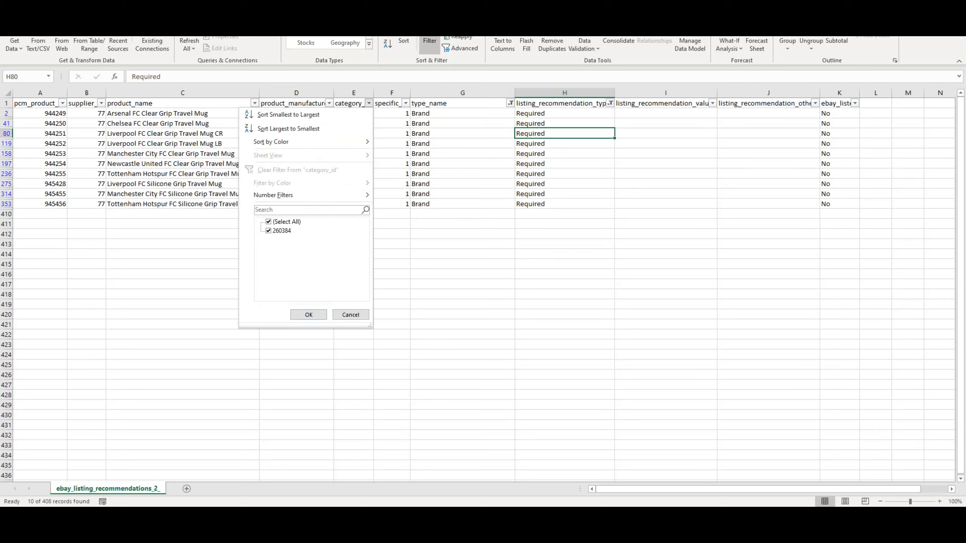
left_click(350, 314)
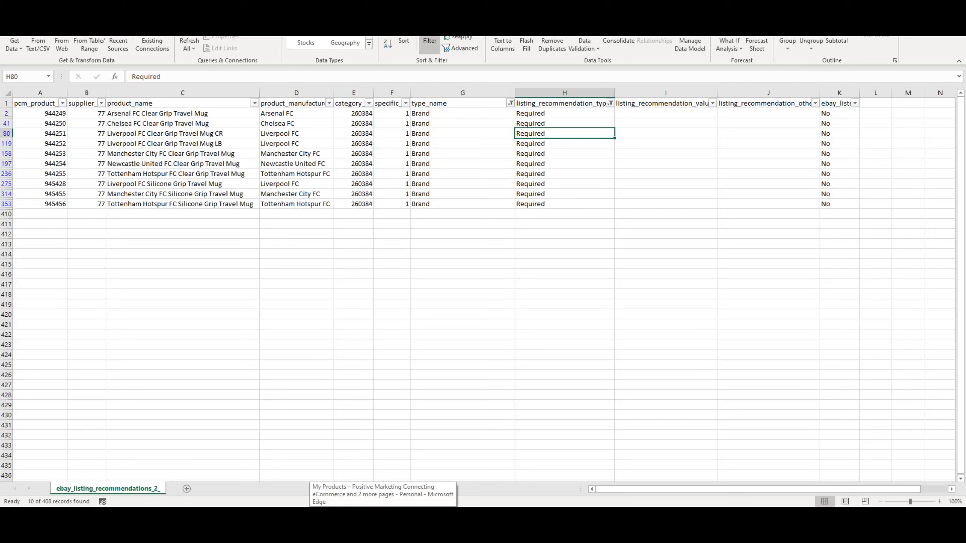
- Copy the pcm_product ID 944249 of the Arsenal FC Clear Grip Travel Mug
left_click(183, 114)
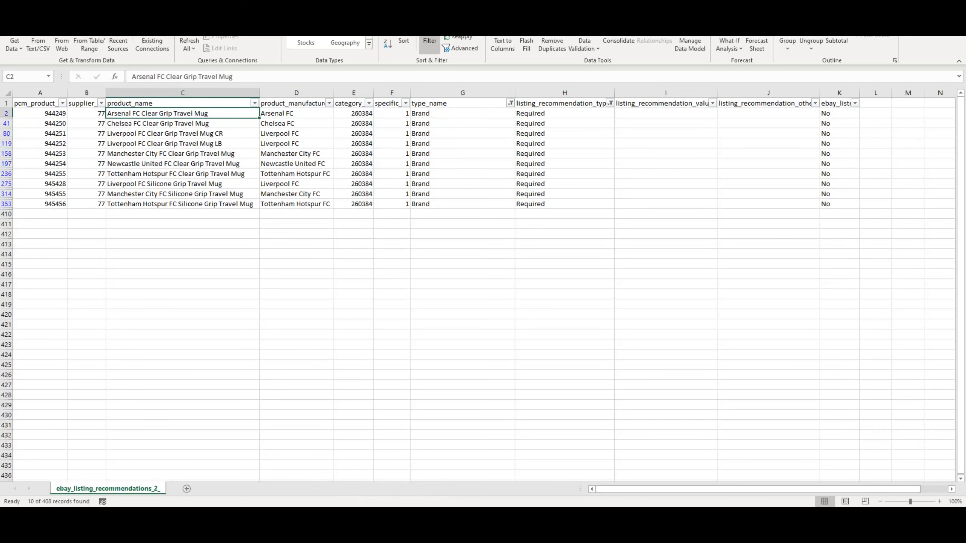
left_click(40, 113)
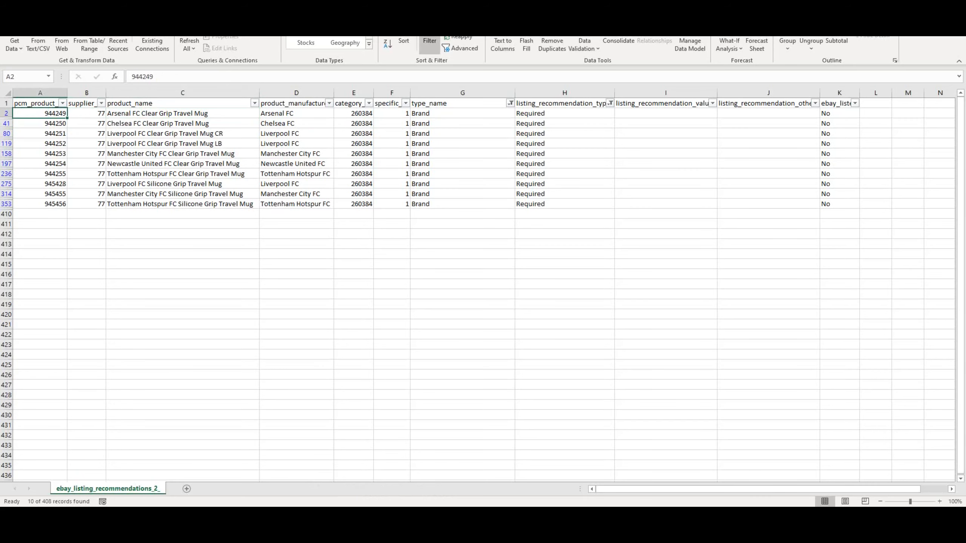
double_click(53, 114)
key("ctrl+c")
left_click(463, 334)
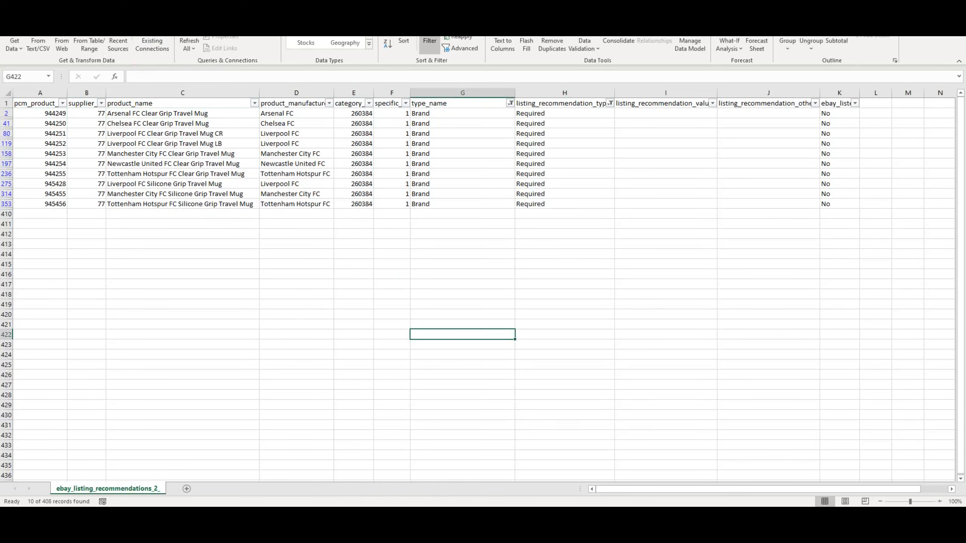
- Switch to Platform Connections in the browser and search My Products for product ID 944249
key("alt+Tab")
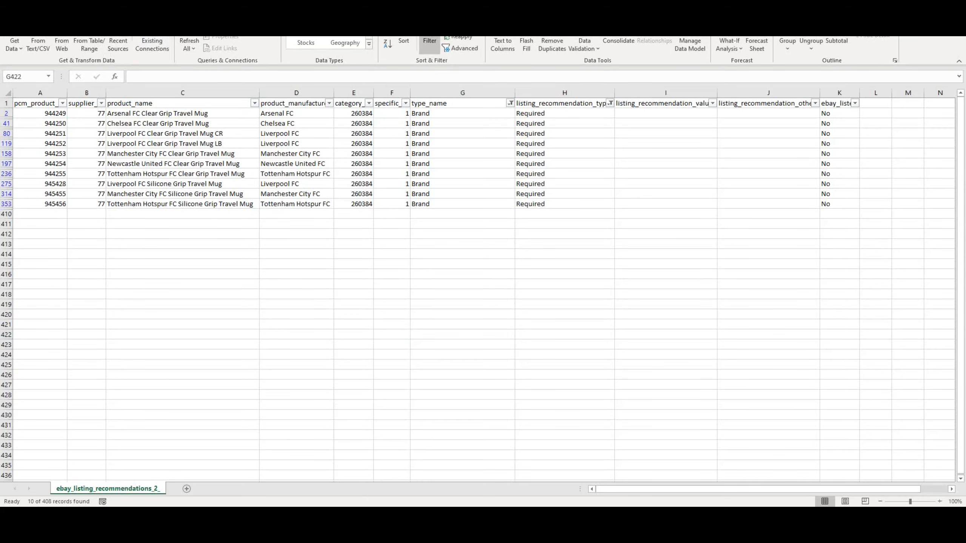
mouse_move(390, 92)
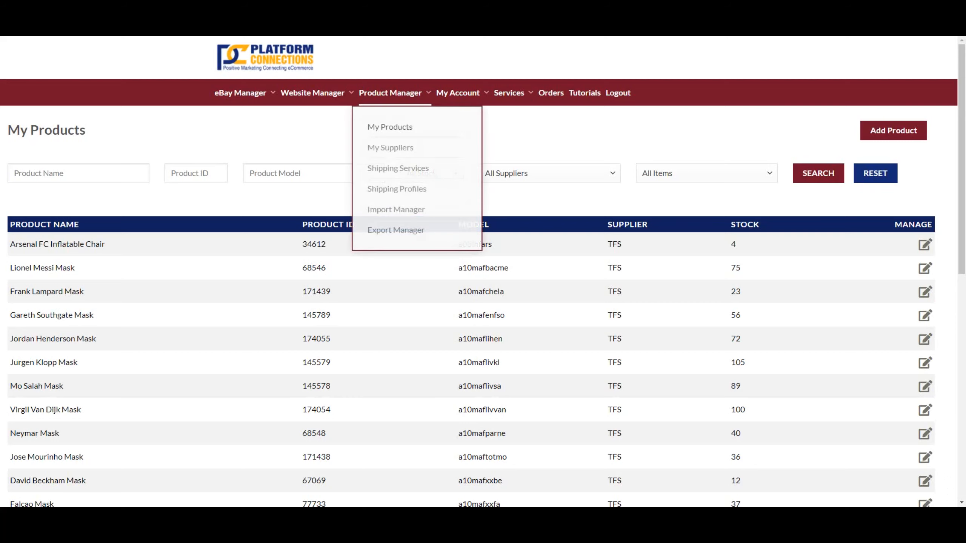
left_click(389, 128)
left_click(196, 173)
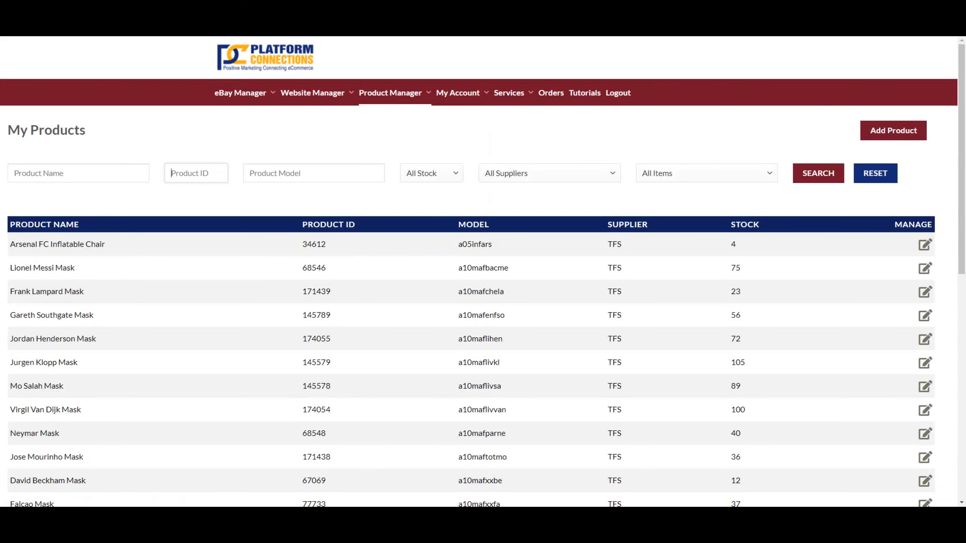
key("ctrl+v")
left_click_drag(302, 224, 356, 225)
left_click(356, 224)
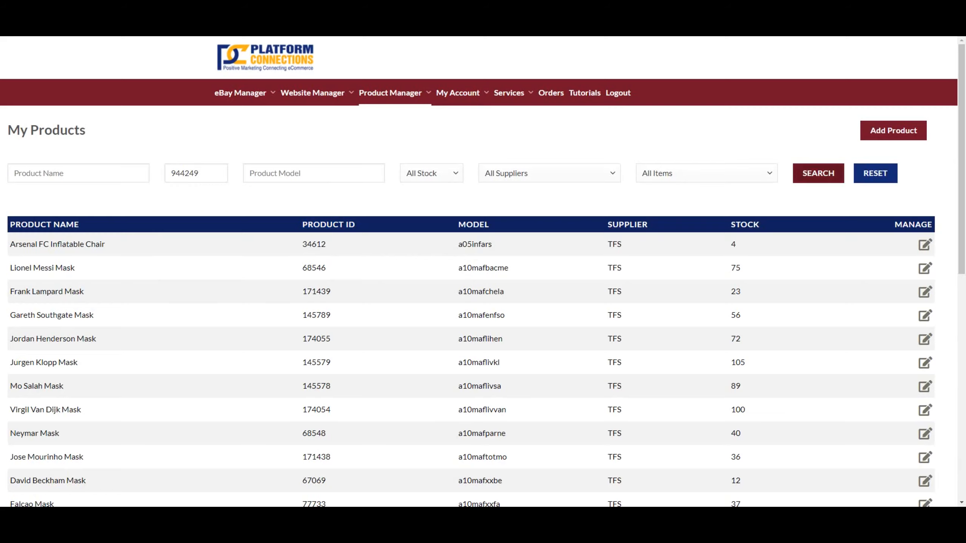
left_click(818, 173)
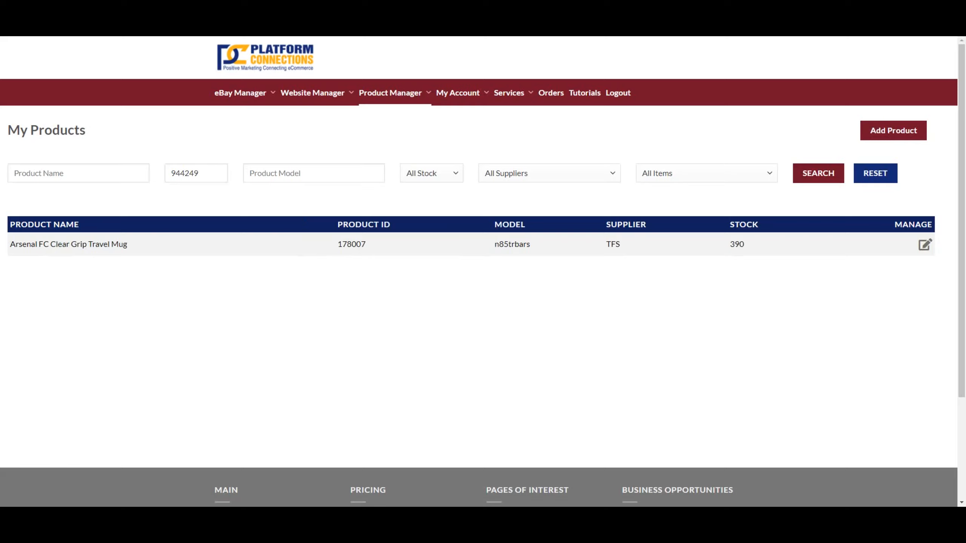
- Open the Arsenal FC Clear Grip Travel Mug for editing and expand its eBay Management section
double_click(184, 173)
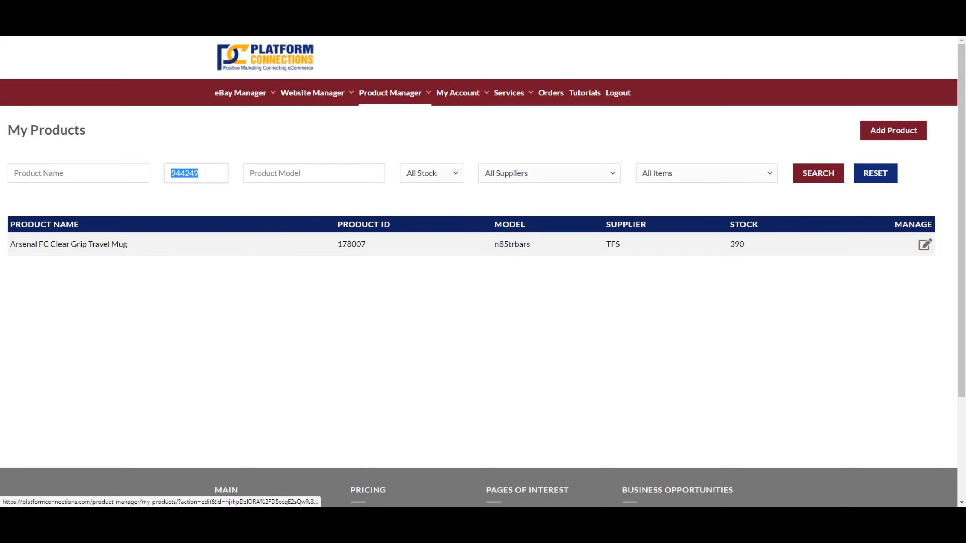
left_click(924, 244)
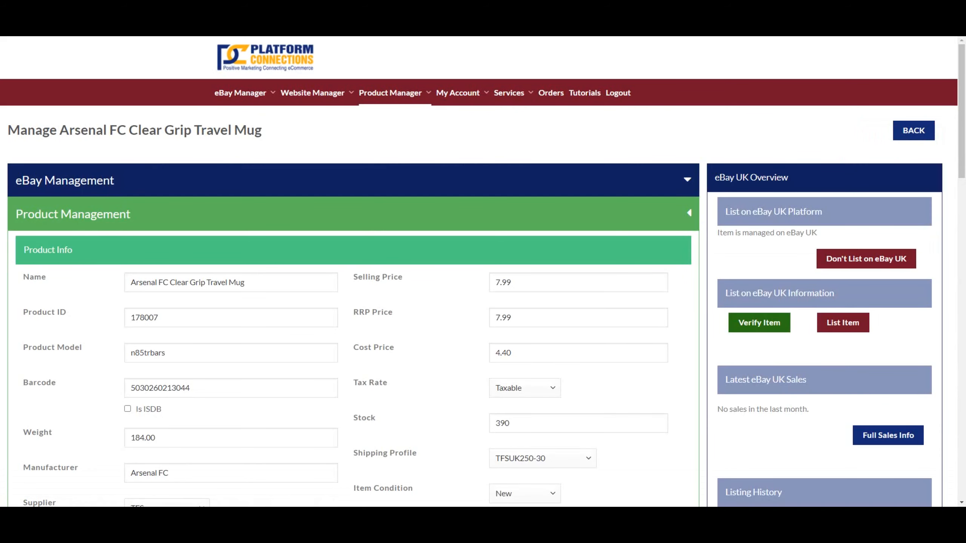
left_click(687, 179)
- Examine the mug's required and suggested listing recommendations and the range of preset Brand options
scroll(483, 271, "down", 9)
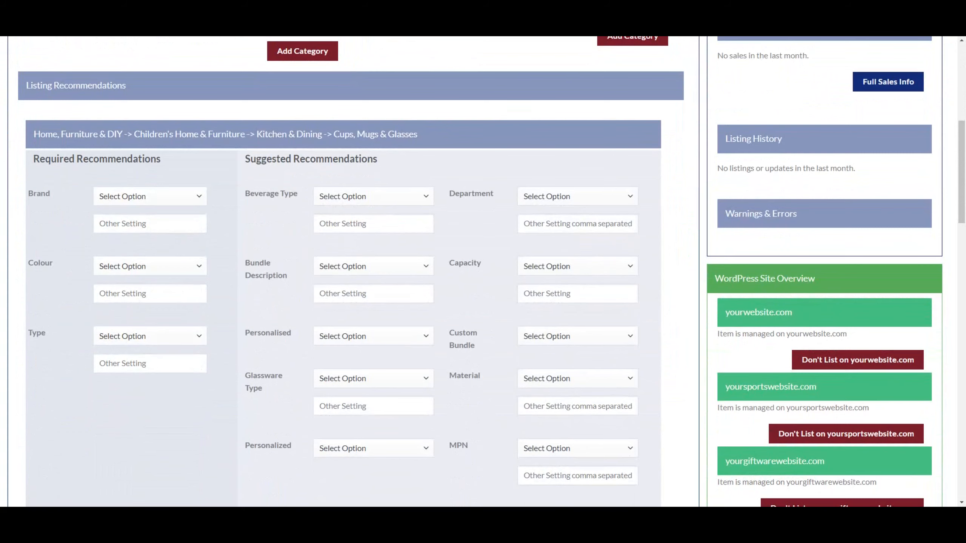
scroll(483, 272, "down", 5)
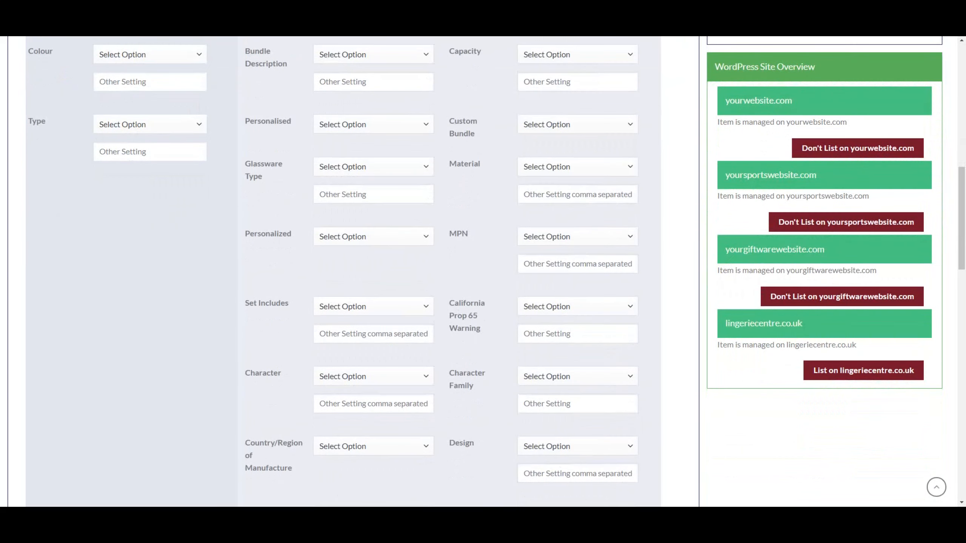
scroll(483, 271, "down", 12)
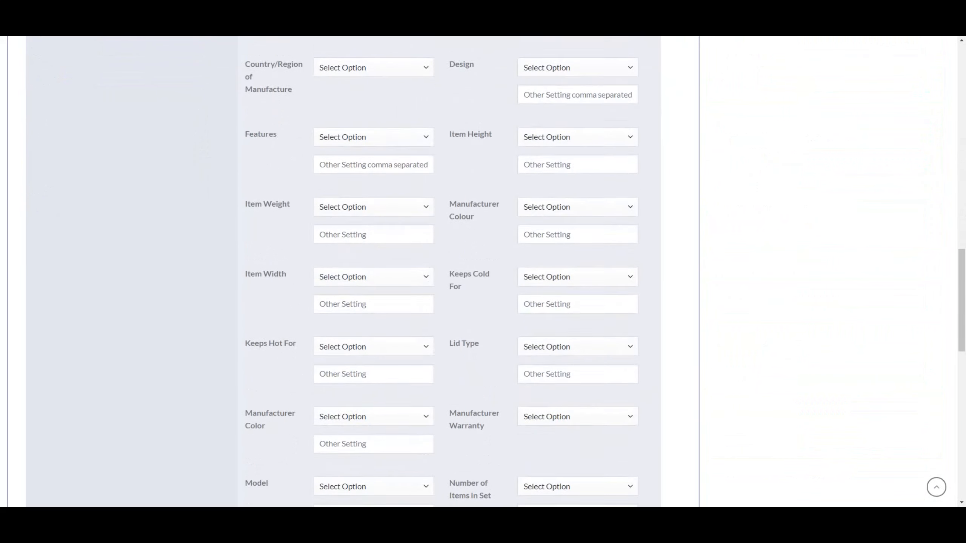
scroll(483, 271, "down", 10)
scroll(483, 272, "up", 15)
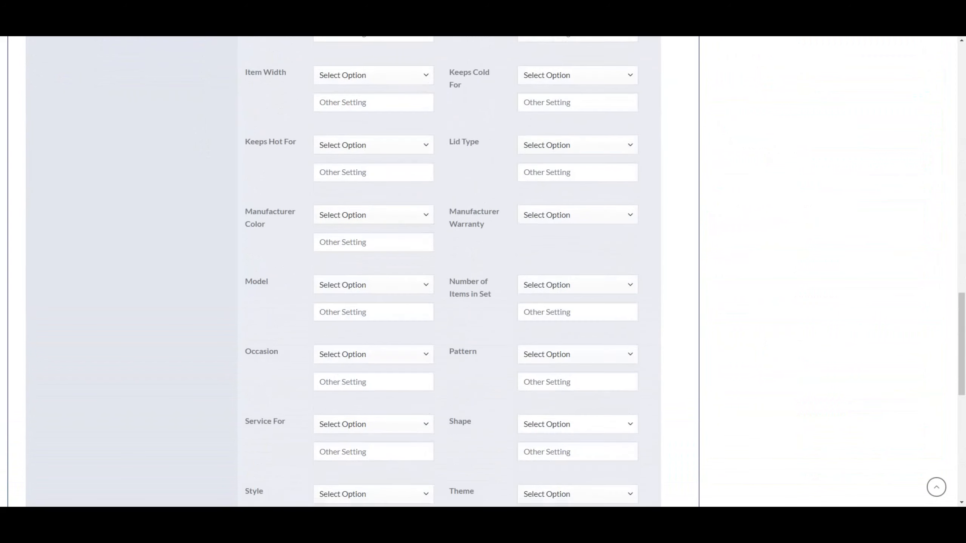
scroll(483, 272, "up", 14)
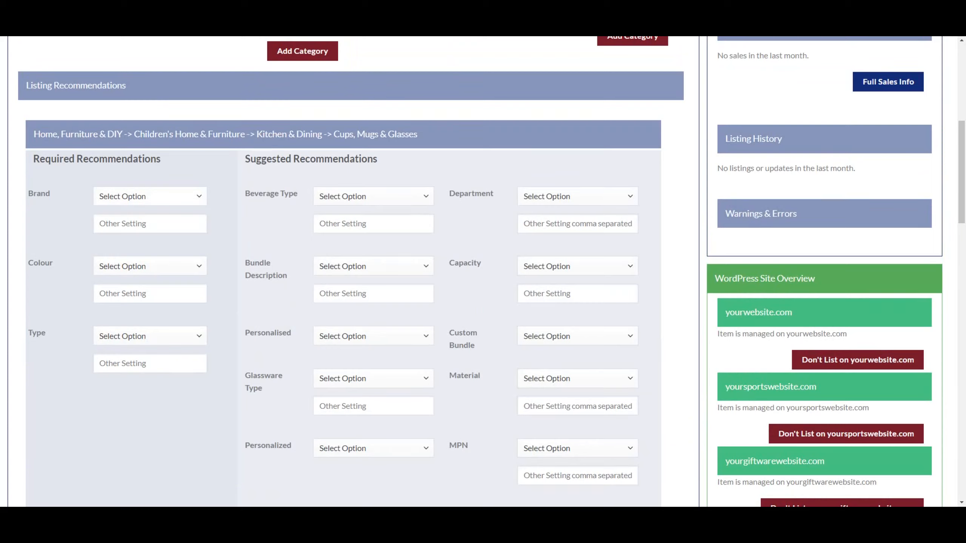
left_click(149, 196)
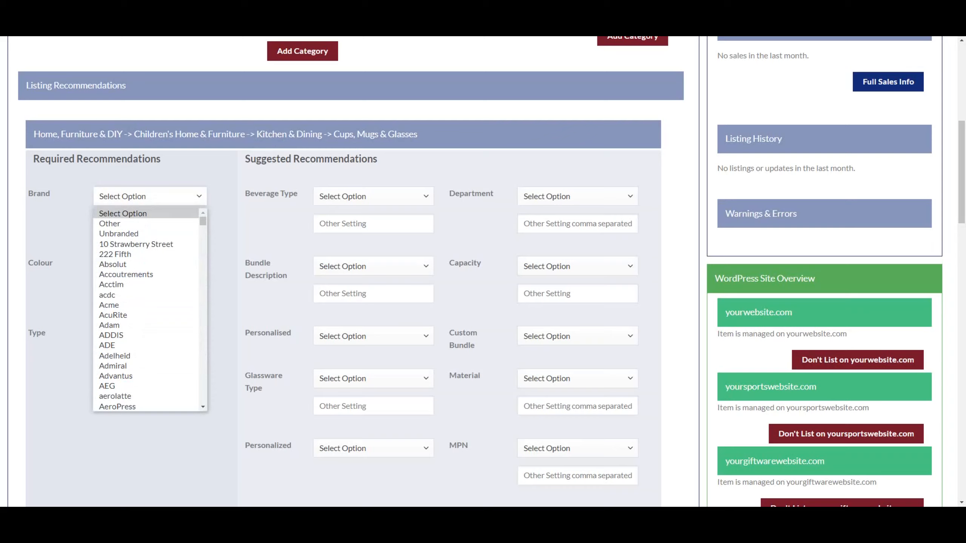
left_click_drag(203, 221, 202, 401)
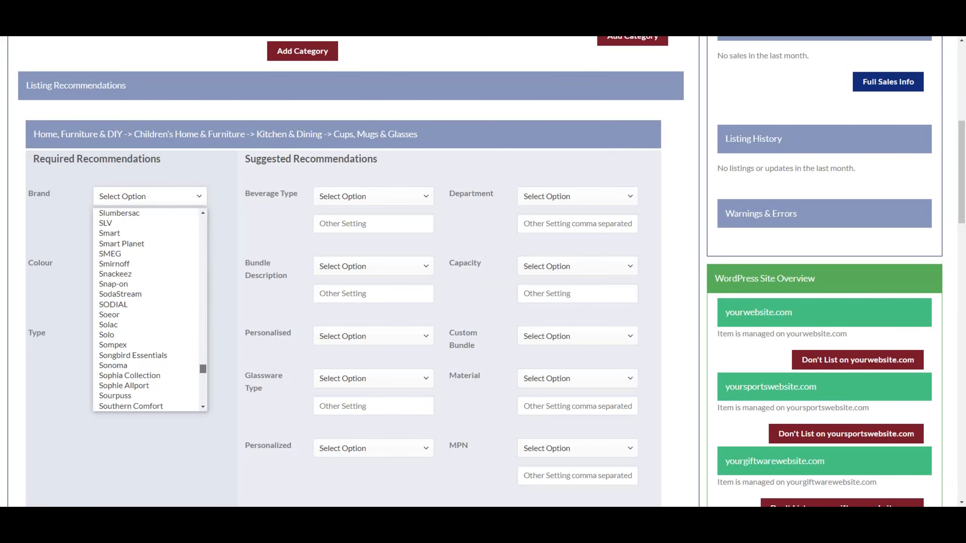
left_click_drag(202, 368, 203, 221)
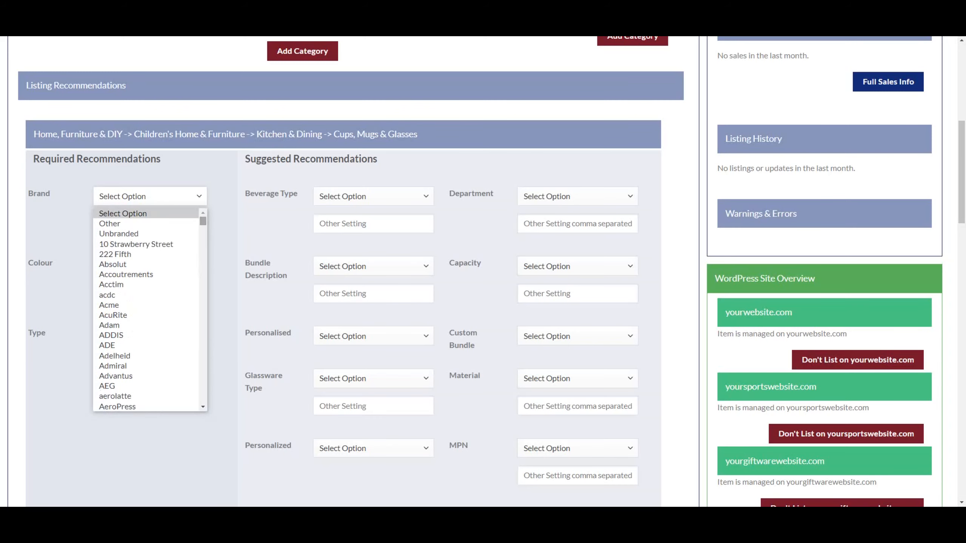
key("Escape")
- Set the required Brand recommendation to Other with the custom setting Arsenal FC
left_click(149, 196)
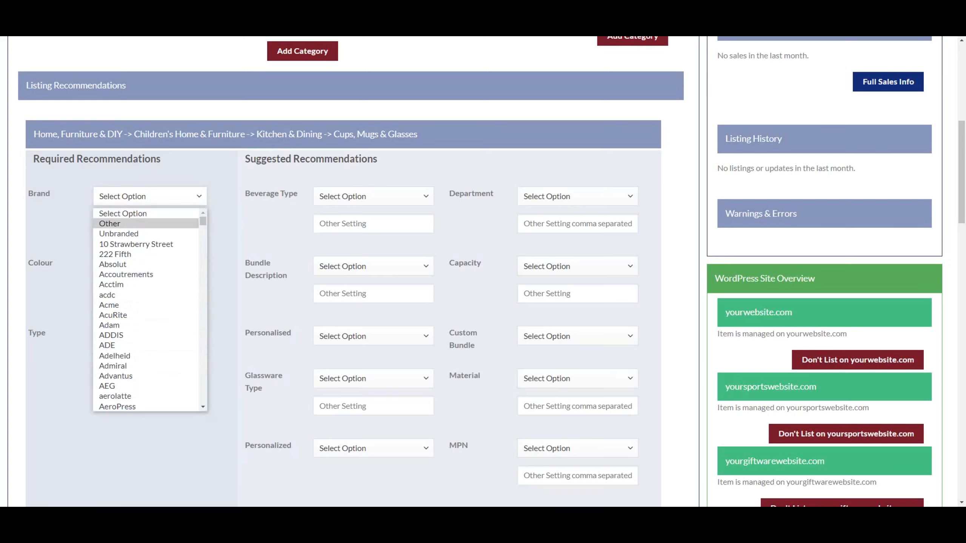
key("Return")
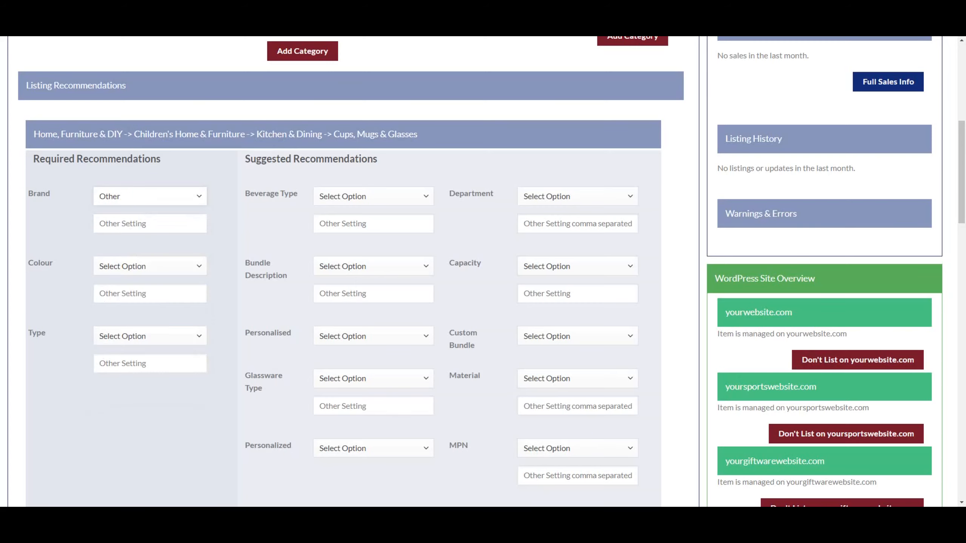
scroll(678, 181, "up", 8)
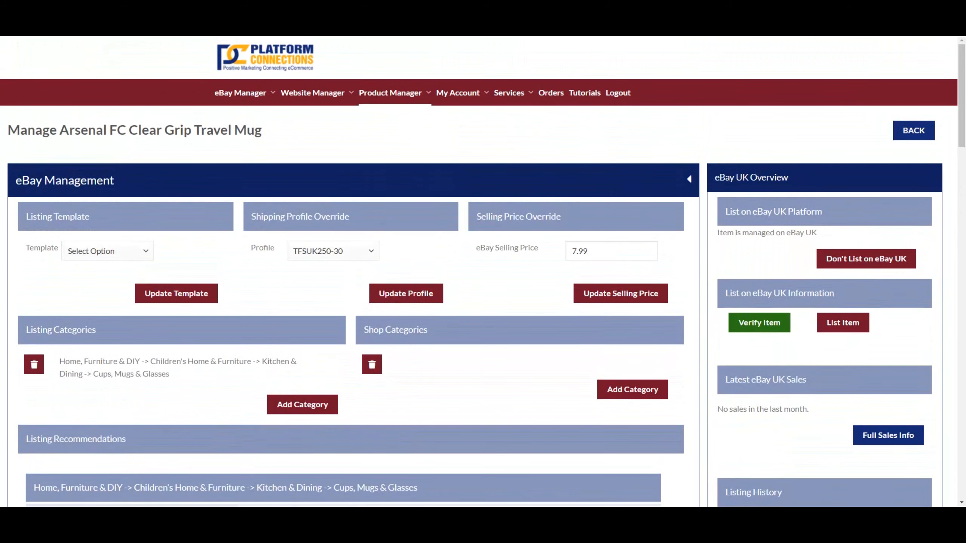
scroll(483, 272, "down", 7)
type("Arsn")
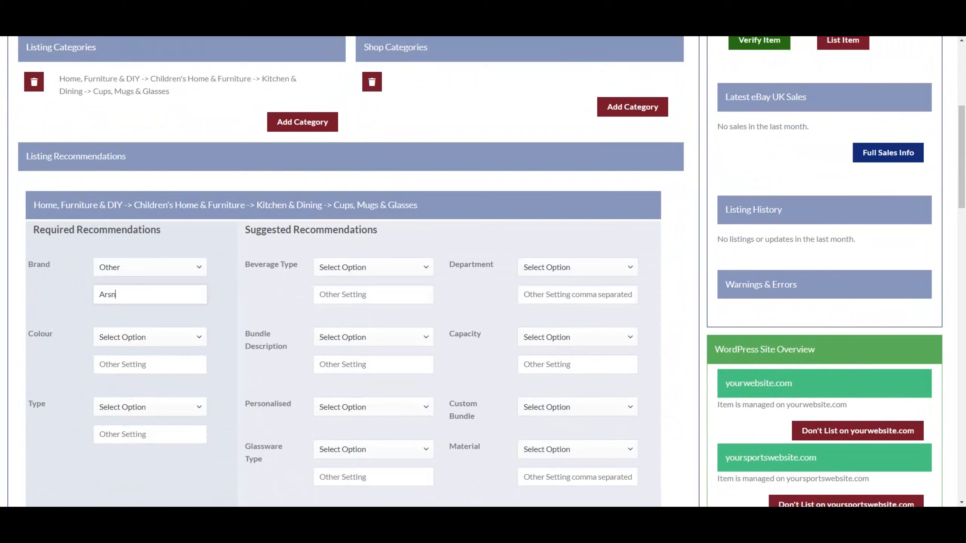
type("enal FC")
- Switch back to the Excel sheet and enter Other as listing_recommendation_value in the Arsenal FC mug's Brand row
key("alt+Tab")
left_click(666, 113)
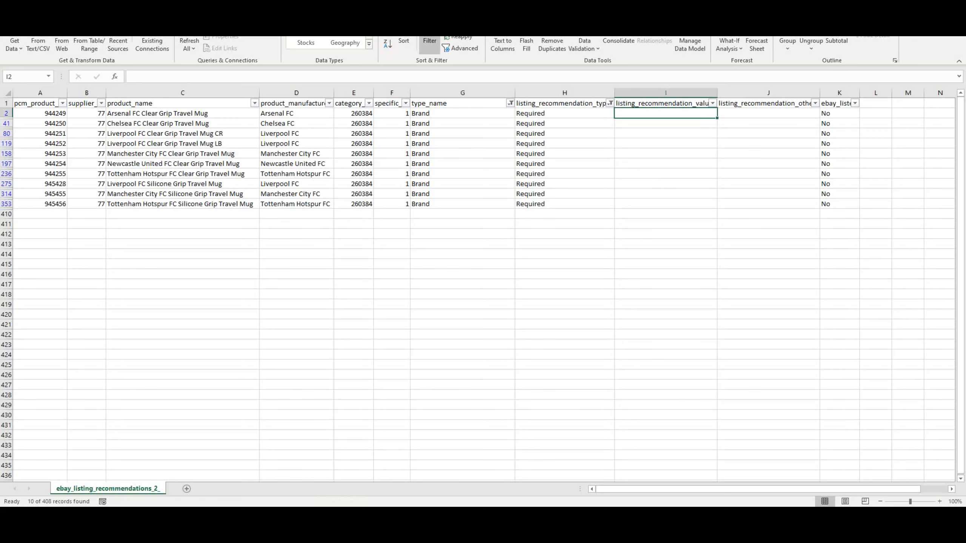
type("Other")
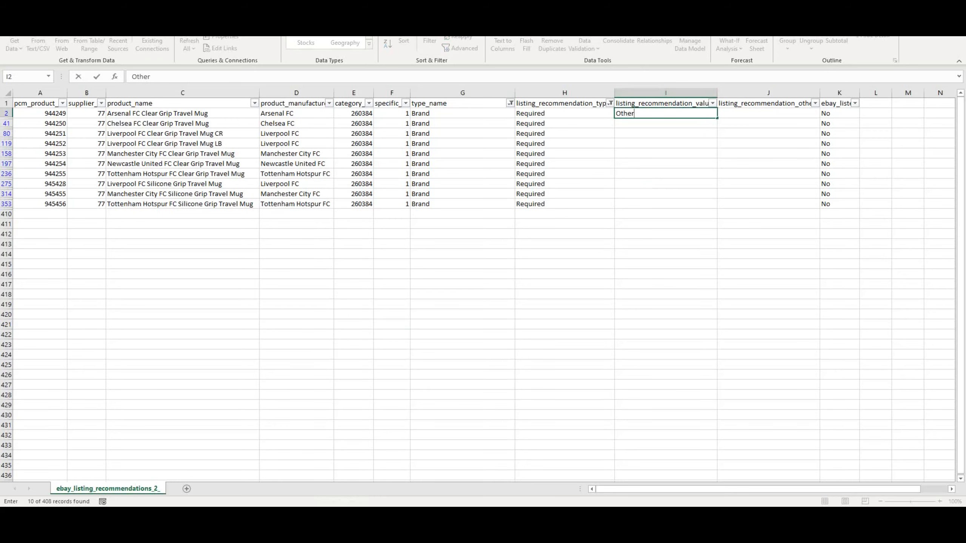
key("Tab")
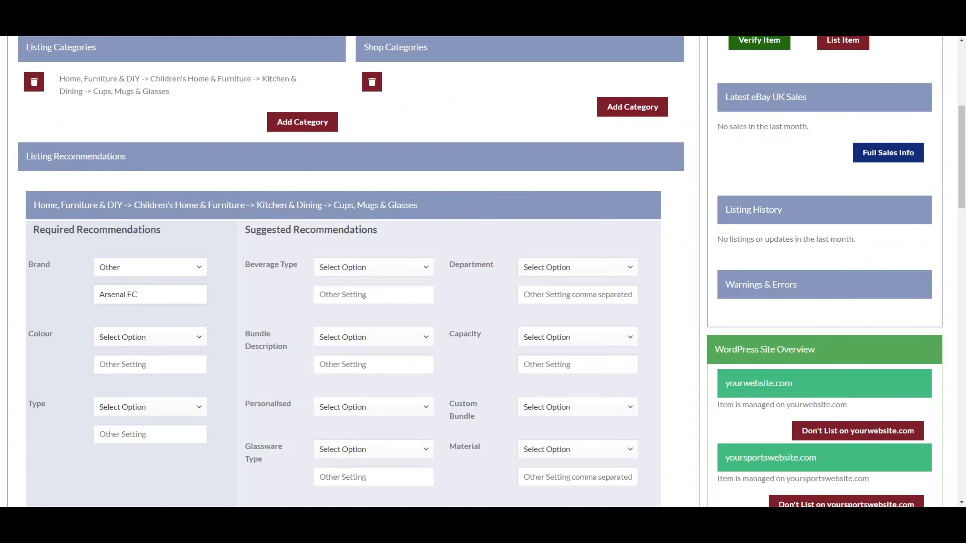
- Compare the Brand option Other on the product page with the listing_recommendation_value cell in the Arsenal FC mug's row
left_click(150, 268)
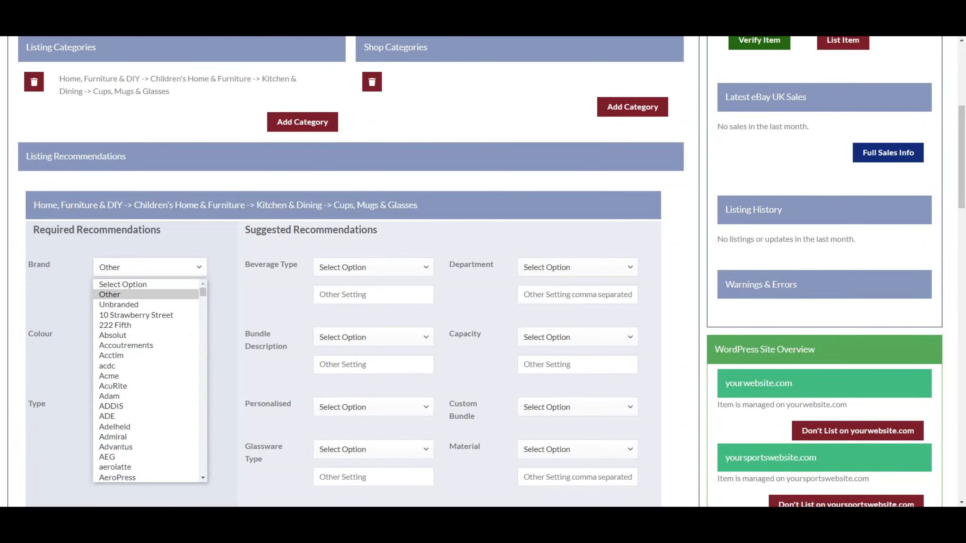
left_click(146, 295)
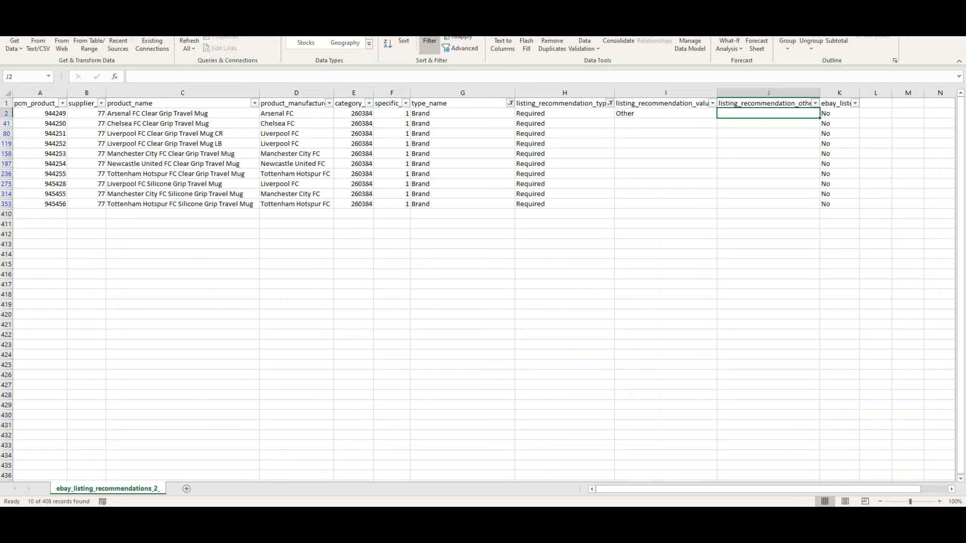
left_click(665, 114)
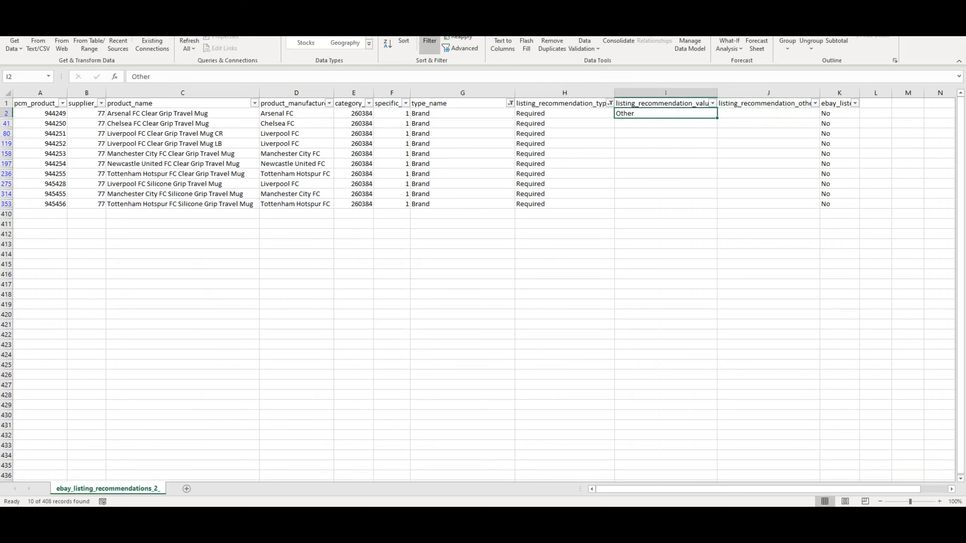
- Enter Arsenal FC in the listing_recommendation_other column of the Arsenal FC mug's Brand row
left_click(768, 114)
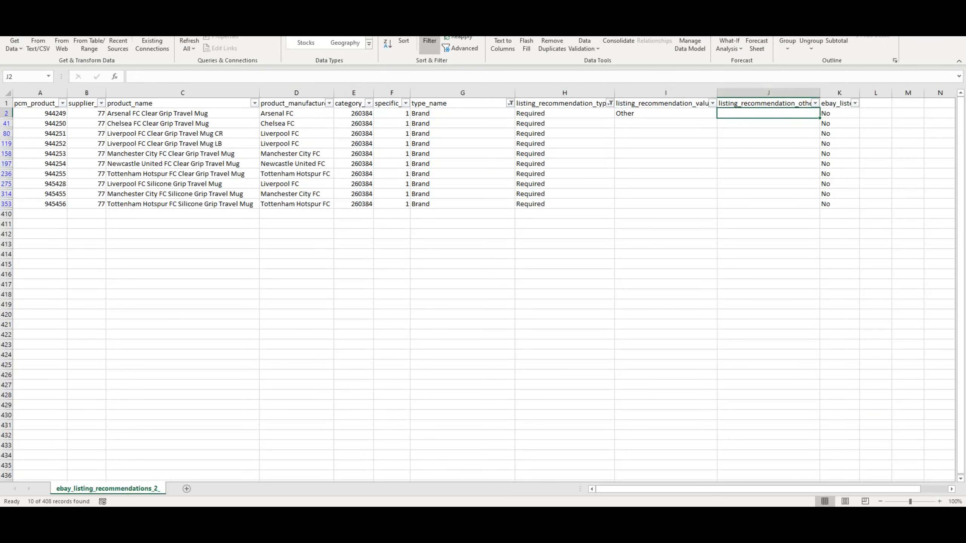
type("Arsenal")
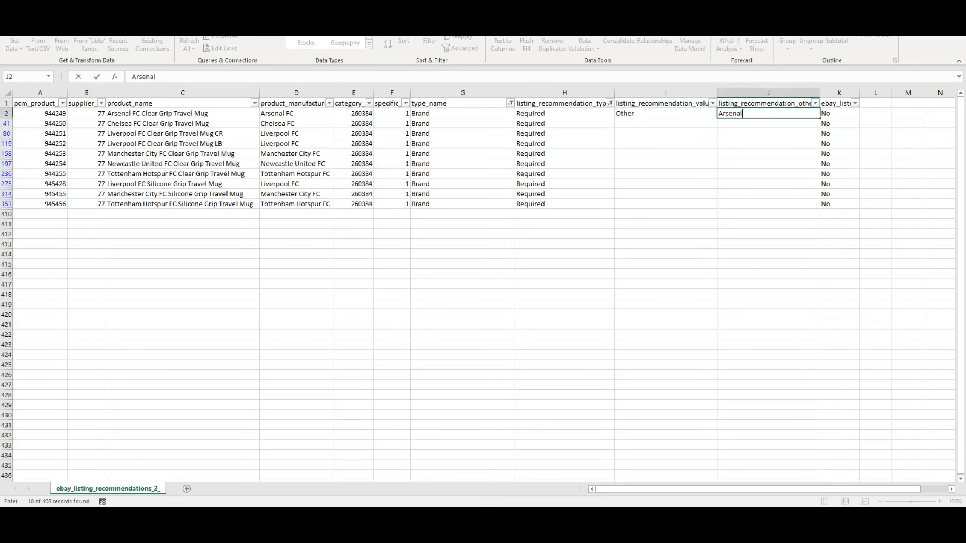
type(" FC")
key("Return")
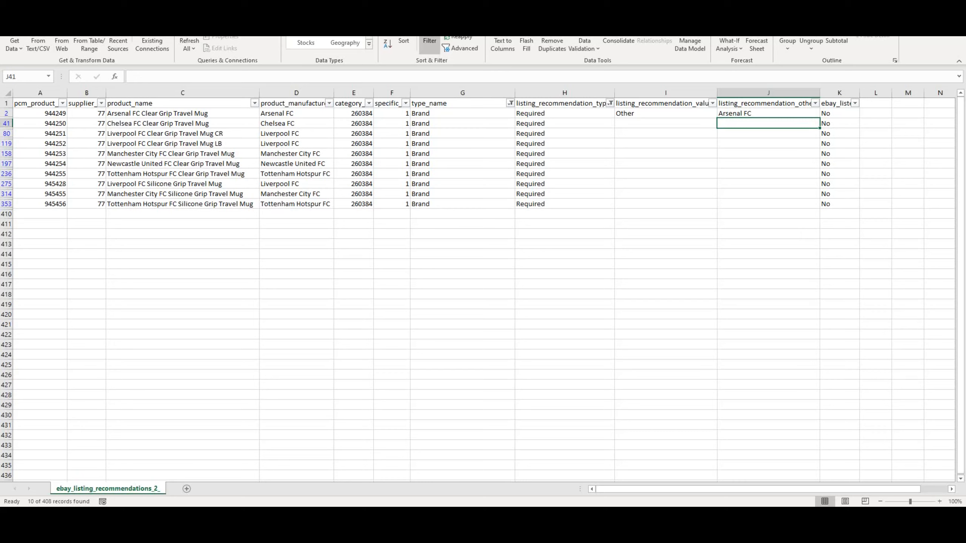
- Enter Other as listing_recommendation_value in the Chelsea FC mug's Brand row
key("Left")
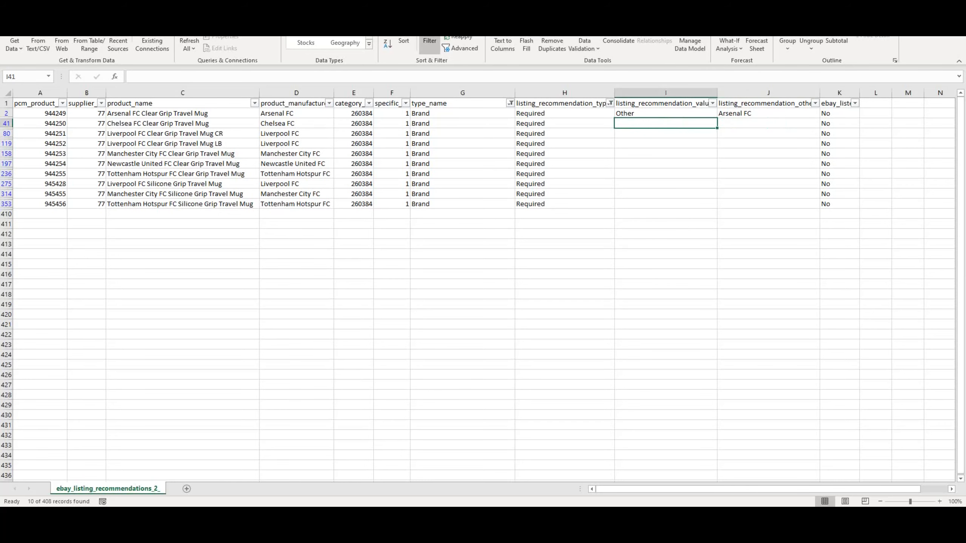
type("Other")
key("Return")
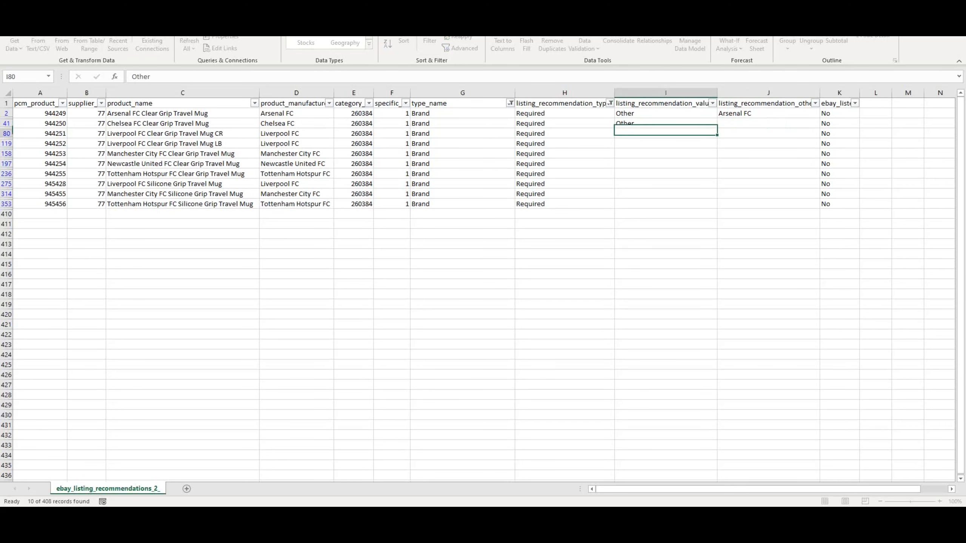
- Copy the Chelsea FC mug's Other value into the listing_recommendation_value cells of all remaining Brand rows below it
key("Up")
key("ctrl+c")
key("Down")
key("ctrl+v")
key("Down")
key("ctrl+v")
key("Down")
key("ctrl+v")
key("Down")
key("ctrl+v")
key("Down")
key("ctrl+v")
key("Down")
key("ctrl+v")
key("Down")
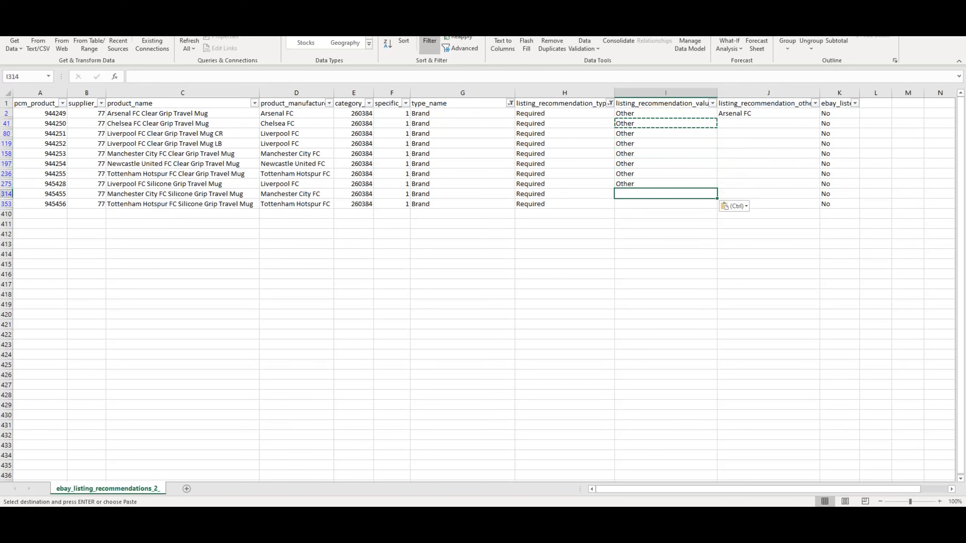
key("ctrl+v")
key("Down")
key("ctrl+v")
key("Escape")
key("Up")
left_click(768, 163)
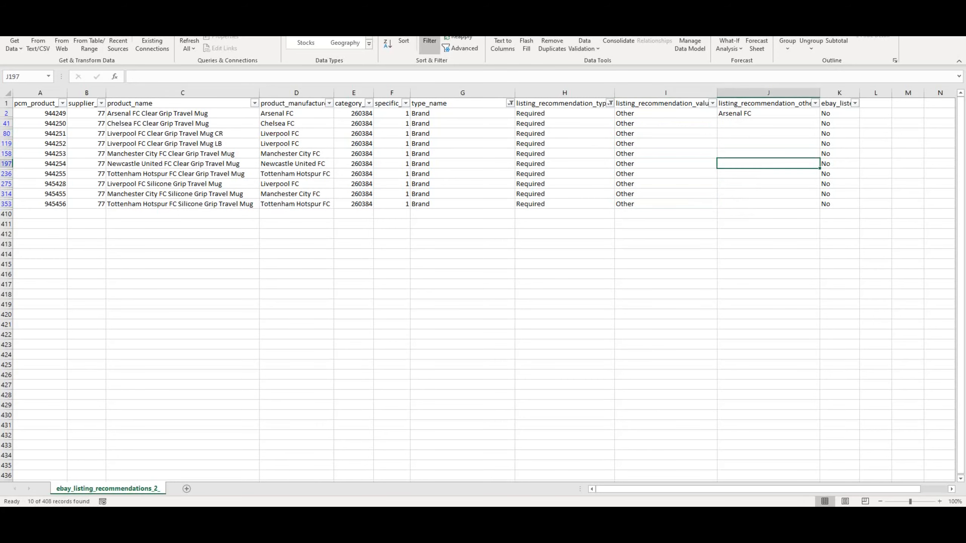
left_click(666, 123)
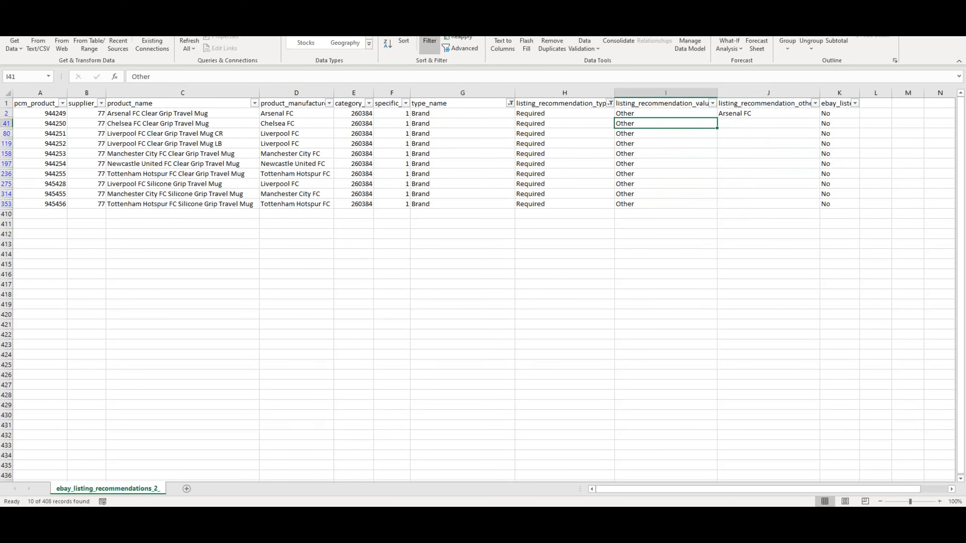
- Copy the manufacturer name Chelsea FC into the listing_recommendation_other cell of the same row
left_click(296, 123)
key("ctrl+c")
left_click(767, 124)
key("ctrl+v")
left_click(296, 134)
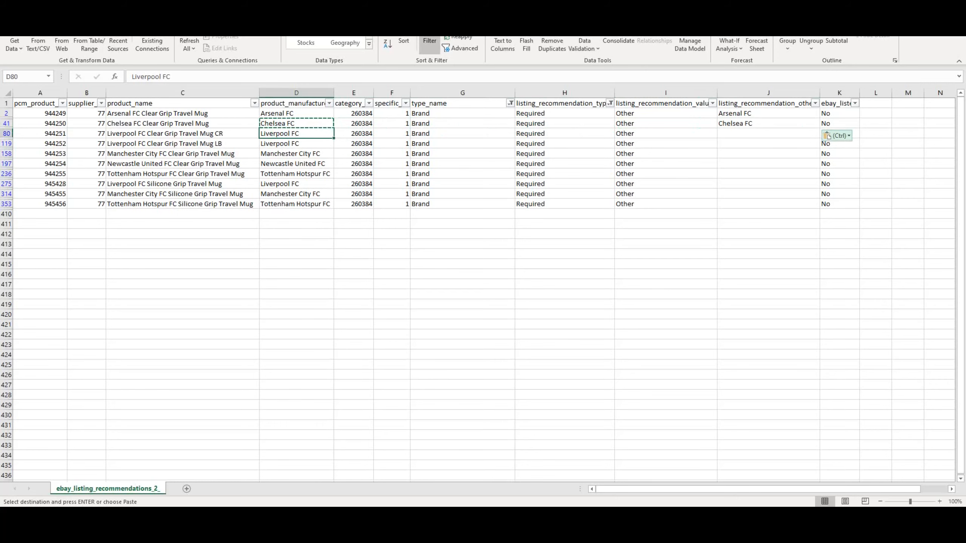
left_click(768, 134)
key("ctrl+v")
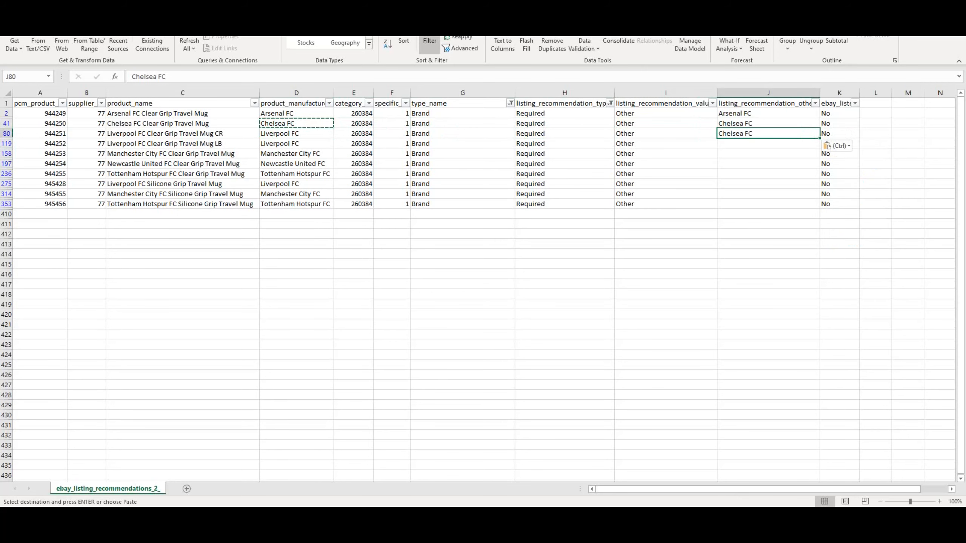
- Copy the manufacturer name Liverpool FC into the listing_recommendation_other cells of the two Liverpool FC Clear Grip mugs
left_click(296, 133)
key("ctrl+c")
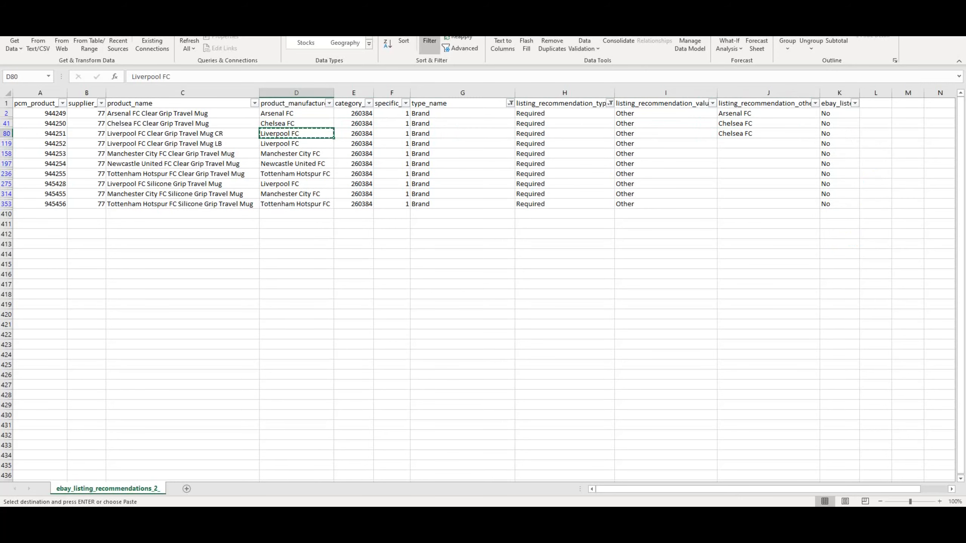
left_click(768, 133)
key("ctrl+v")
left_click(296, 143)
key("ctrl+c")
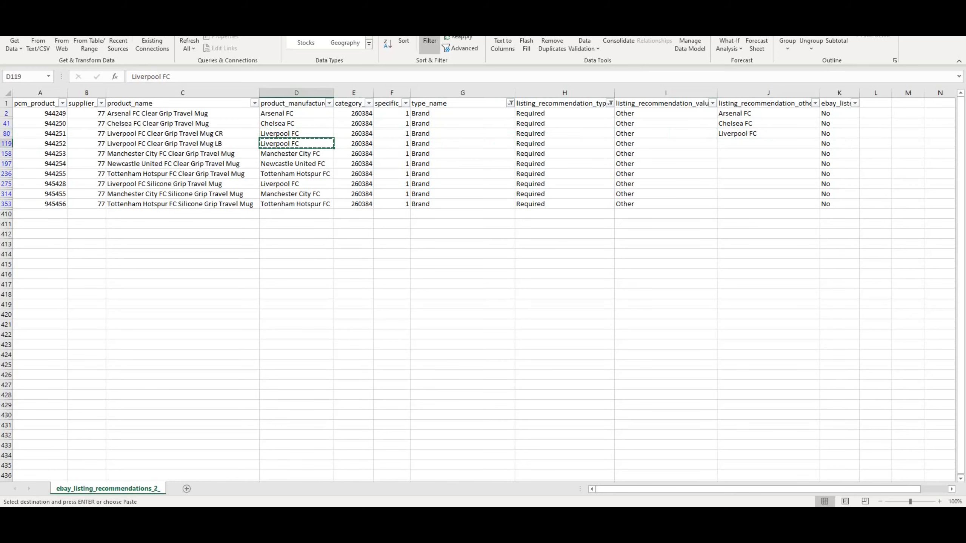
left_click(768, 144)
key("ctrl+v")
- Copy the manufacturer names of the Manchester City, Newcastle United and Tottenham Hotspur Clear Grip mugs into their listing_recommendation_other cells
left_click(296, 153)
key("ctrl+c")
left_click(768, 154)
key("ctrl+v")
left_click(296, 163)
key("ctrl+c")
left_click(768, 164)
key("ctrl+v")
left_click(296, 174)
key("ctrl+c")
left_click(768, 174)
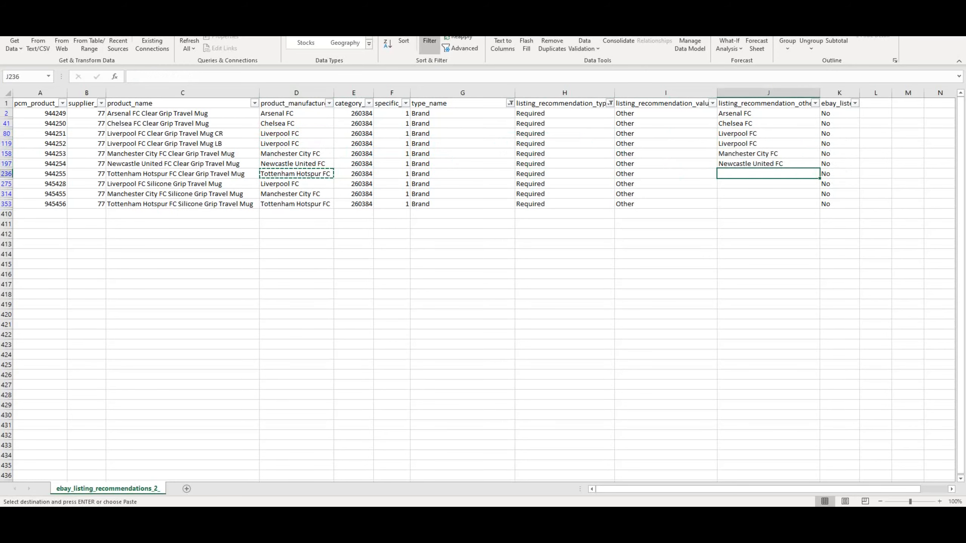
key("ctrl+v")
- Copy the manufacturer names of the Liverpool, Manchester City and Tottenham Hotspur Silicone Grip mugs into their listing_recommendation_other cells
left_click(296, 183)
key("ctrl+c")
left_click(768, 183)
key("ctrl+v")
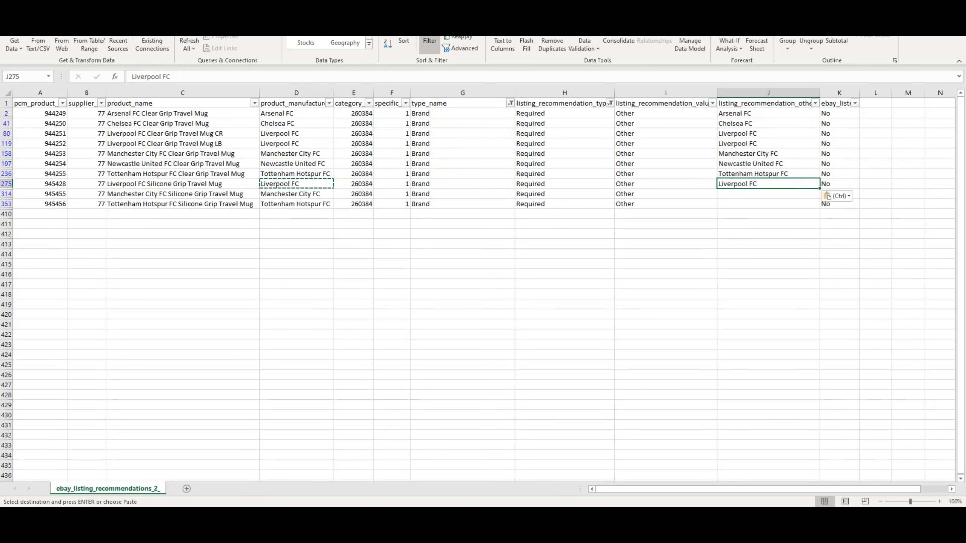
left_click(296, 193)
key("ctrl+c")
left_click(768, 193)
key("ctrl+v")
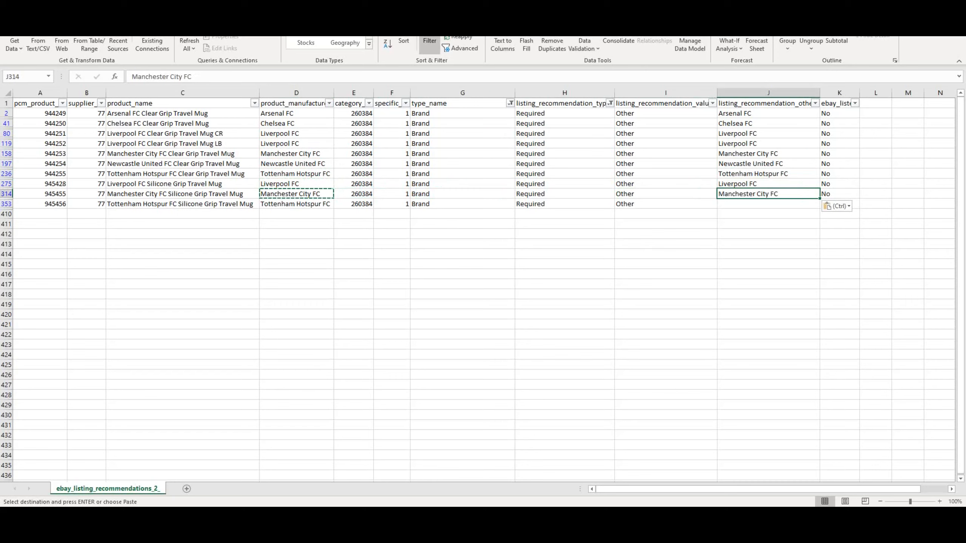
left_click(296, 213)
key("ctrl")
left_click(297, 204)
left_click(296, 204)
key("ctrl+c")
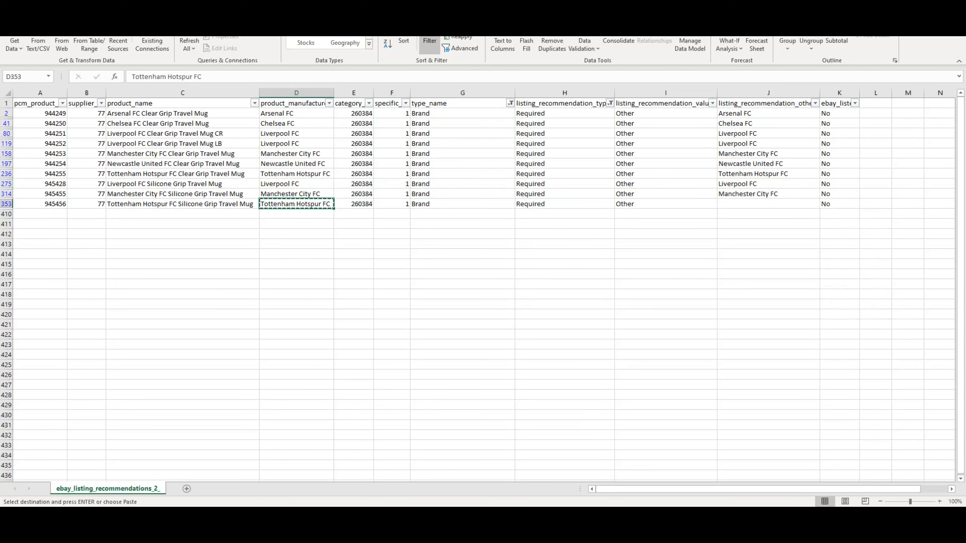
left_click(768, 204)
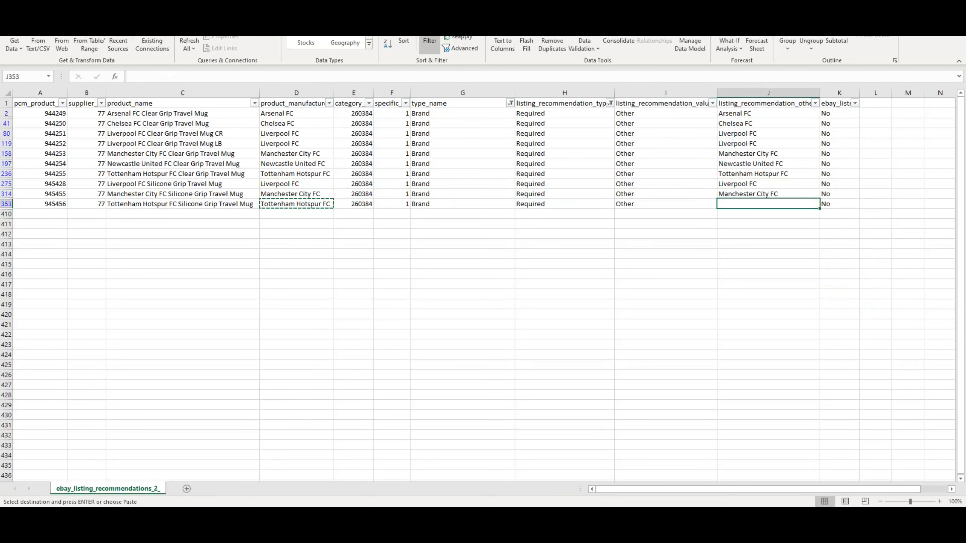
key("ctrl+v")
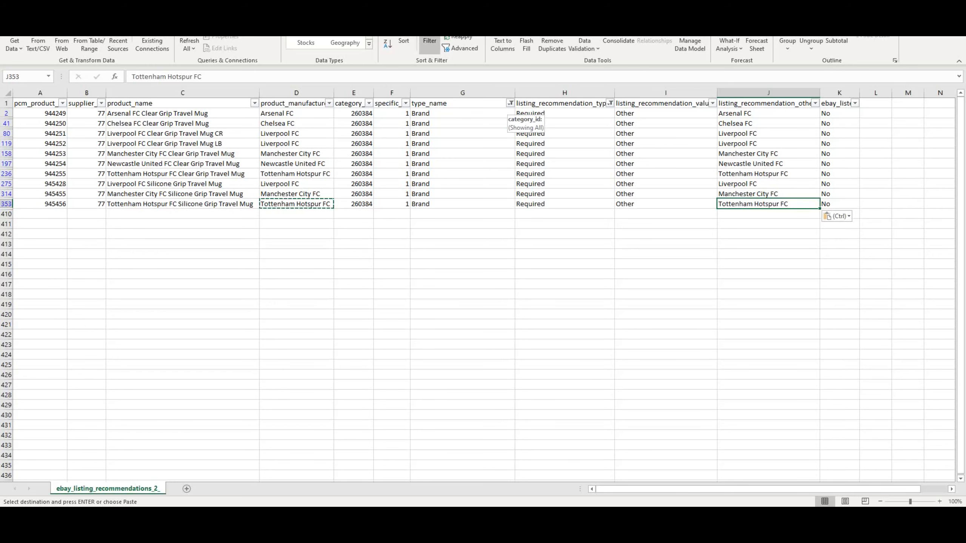
- Filter type_name to Colour only and clear the stray Liverpool FC entry from the Chelsea FC mug's row
left_click(510, 103)
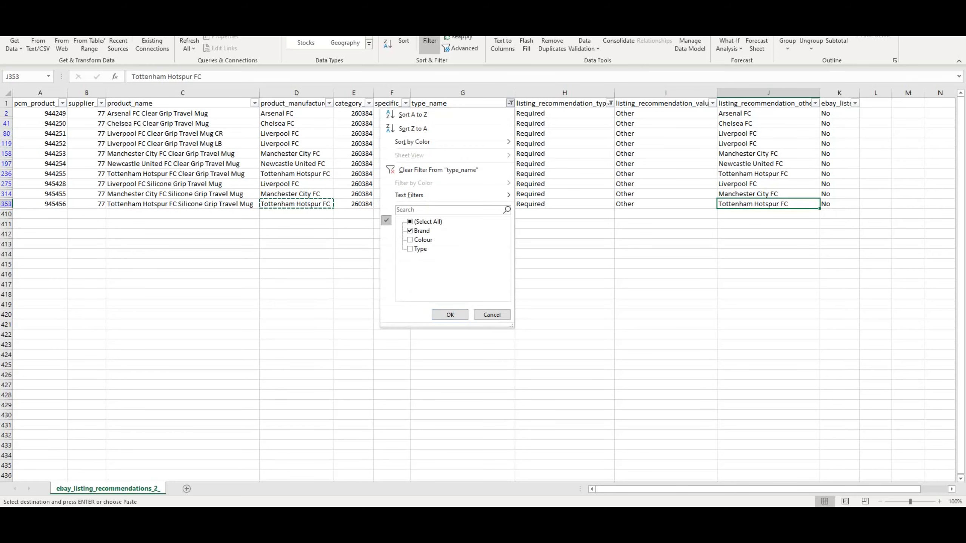
left_click(449, 315)
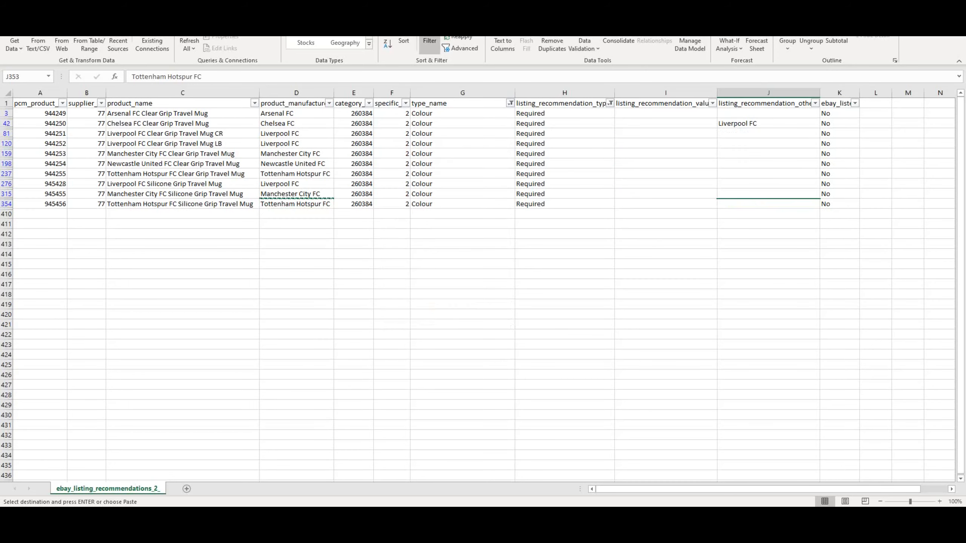
left_click(768, 124)
key("Delete")
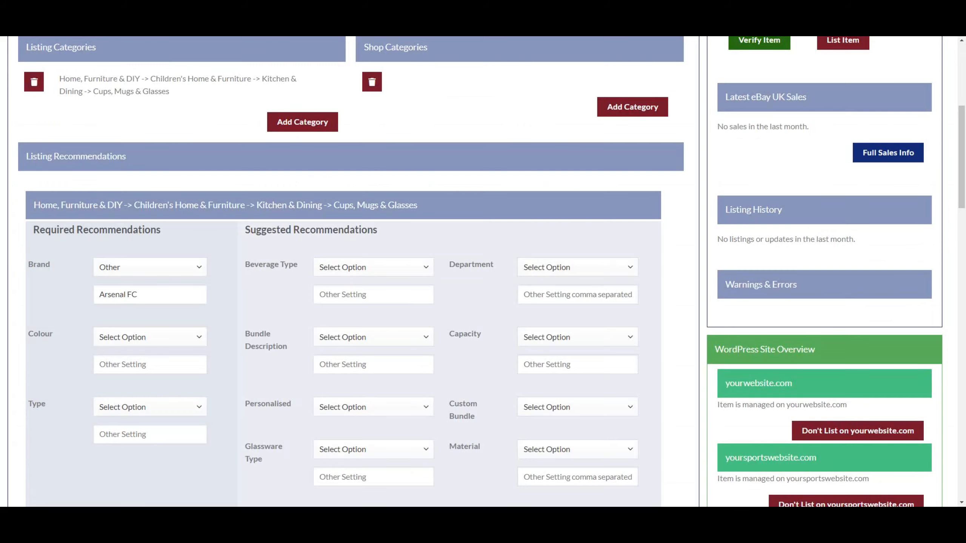
- Switch to the Arsenal FC mug's product page and set the required Colour recommendation to Multicoloured
scroll(342, 266, "down", 3)
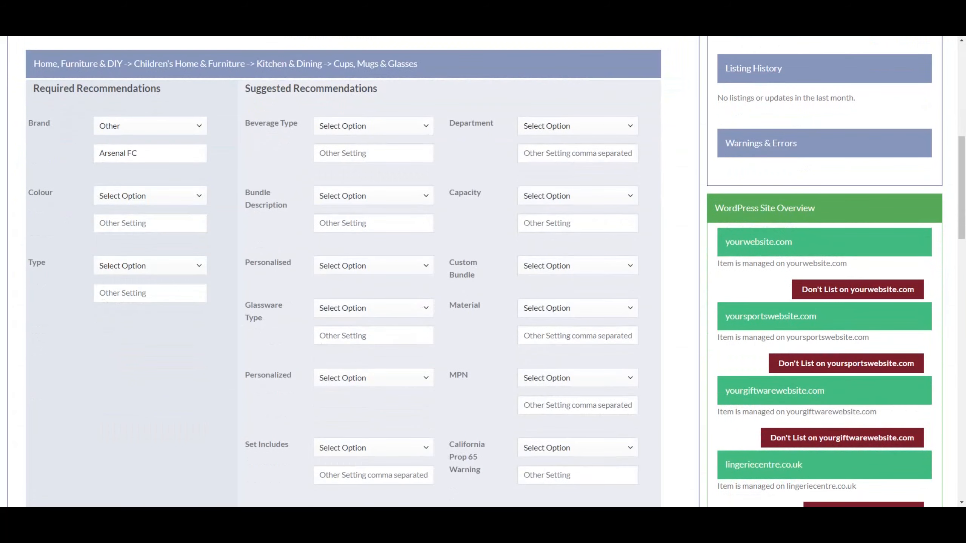
left_click(150, 196)
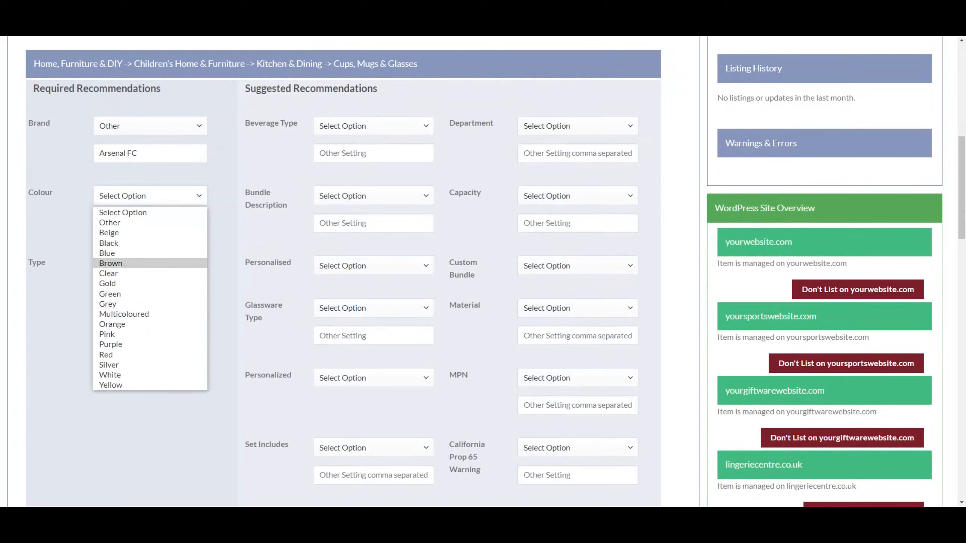
left_click(125, 314)
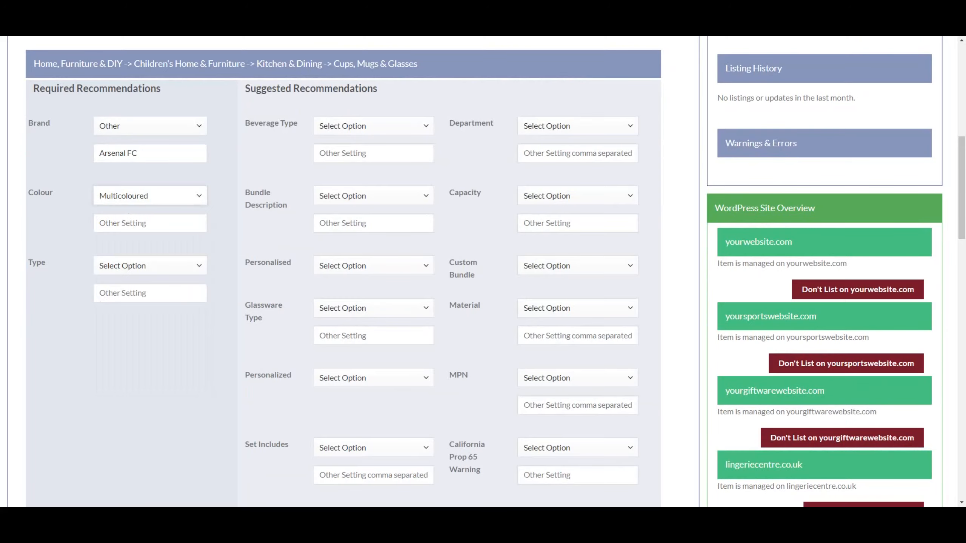
- Examine the mug's product info, description and images to judge which colour option suits it
scroll(343, 272, "down", 9)
scroll(342, 272, "up", 9)
scroll(483, 272, "up", 8)
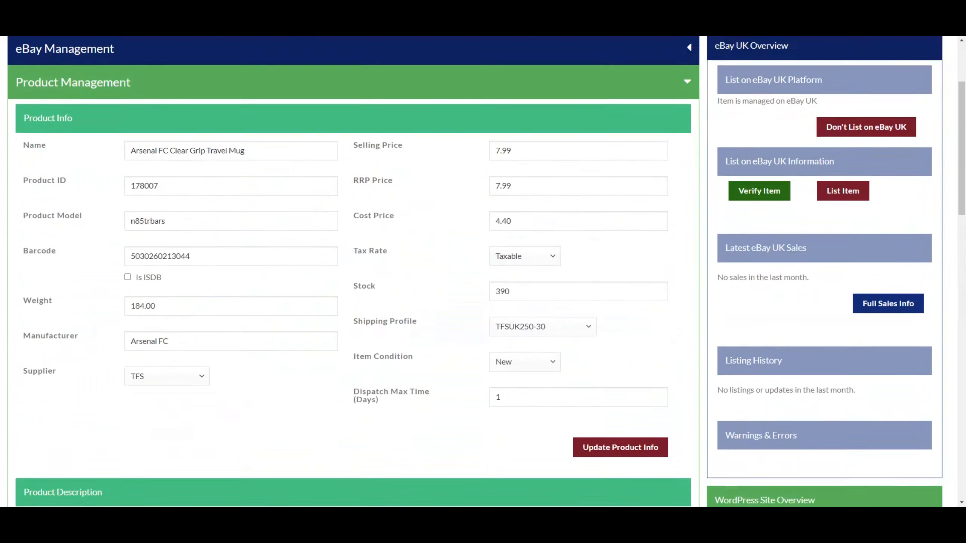
scroll(353, 271, "down", 10)
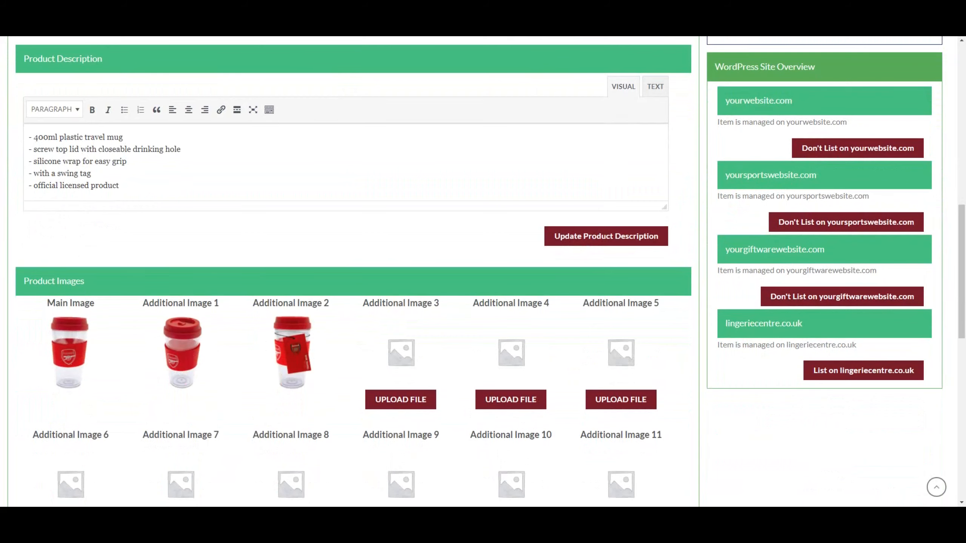
scroll(352, 272, "up", 10)
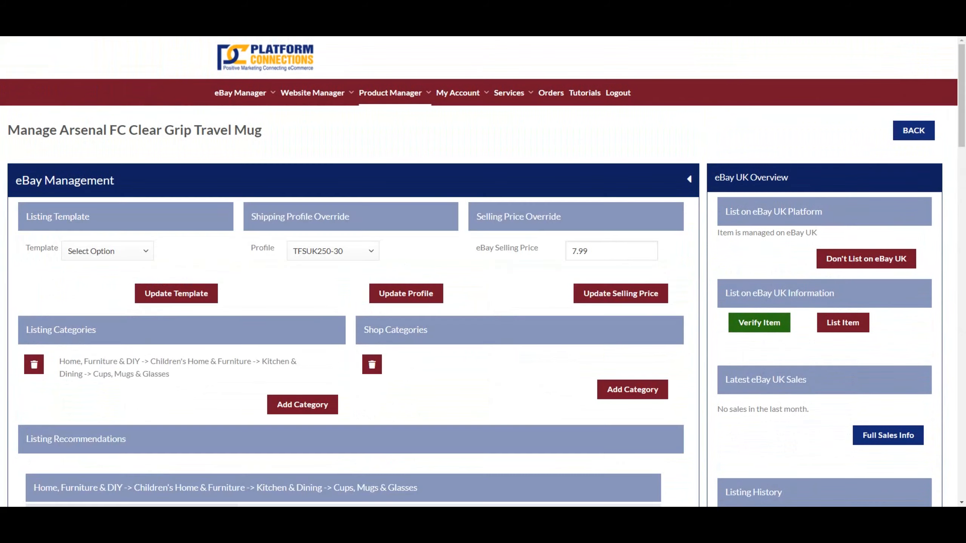
scroll(353, 272, "down", 10)
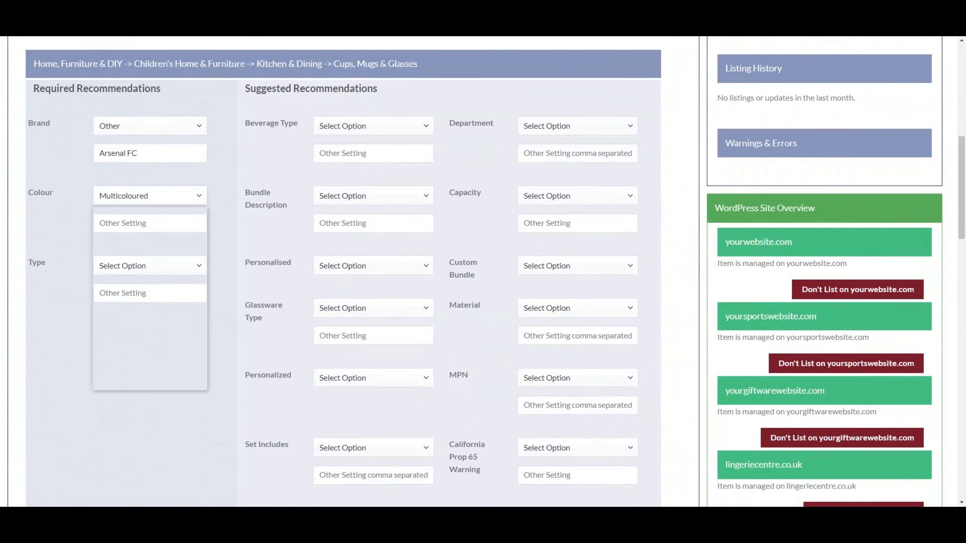
- Try Other as the required Colour recommendation and set it back to Multicoloured
left_click(150, 196)
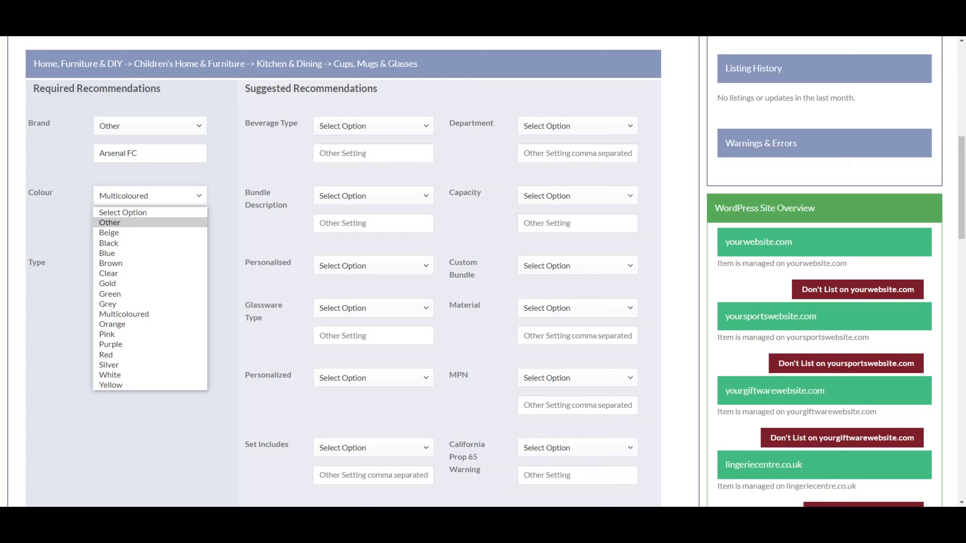
left_click(110, 222)
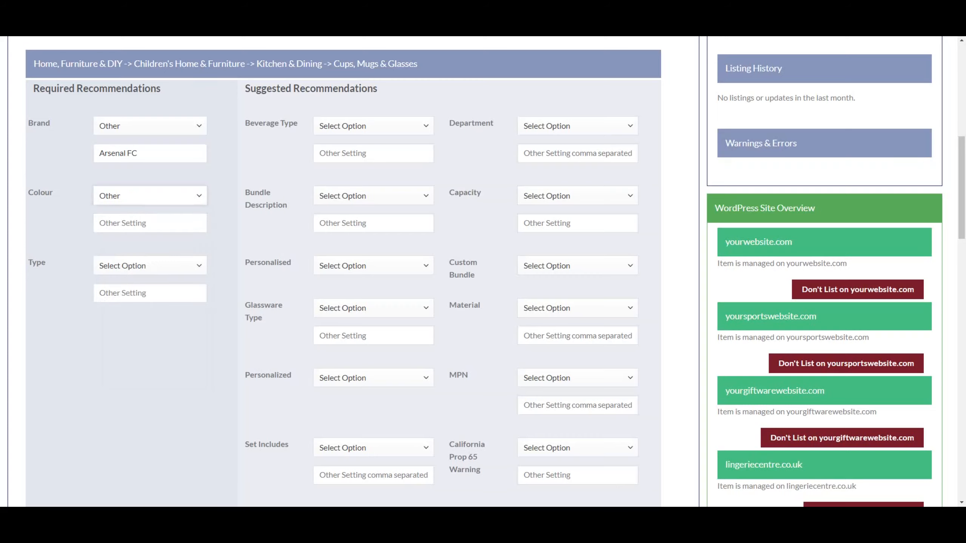
left_click(150, 195)
left_click(123, 315)
- Switch to the Excel sheet and enter Multi as listing_recommendation_value in the Arsenal FC mug's Colour row
key("alt+Tab")
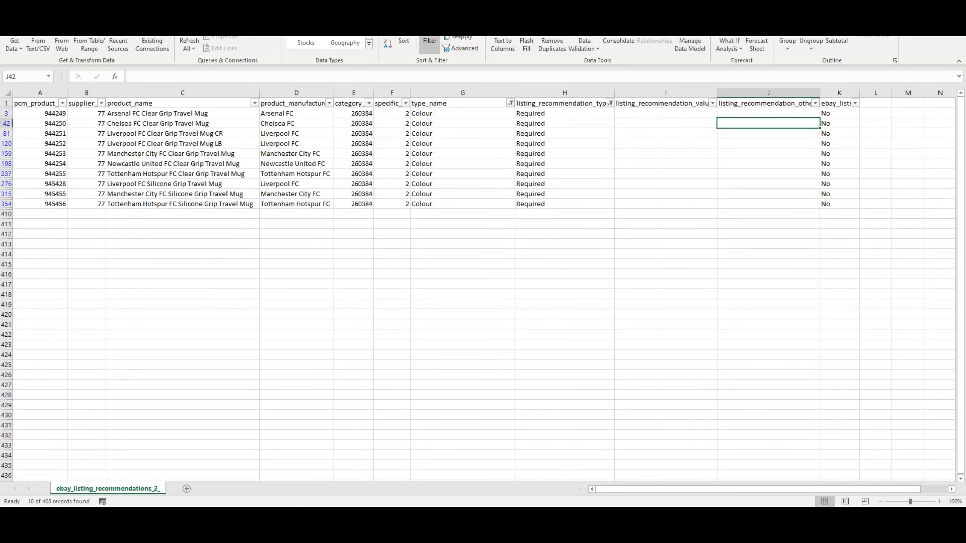
left_click(665, 114)
type("Multi")
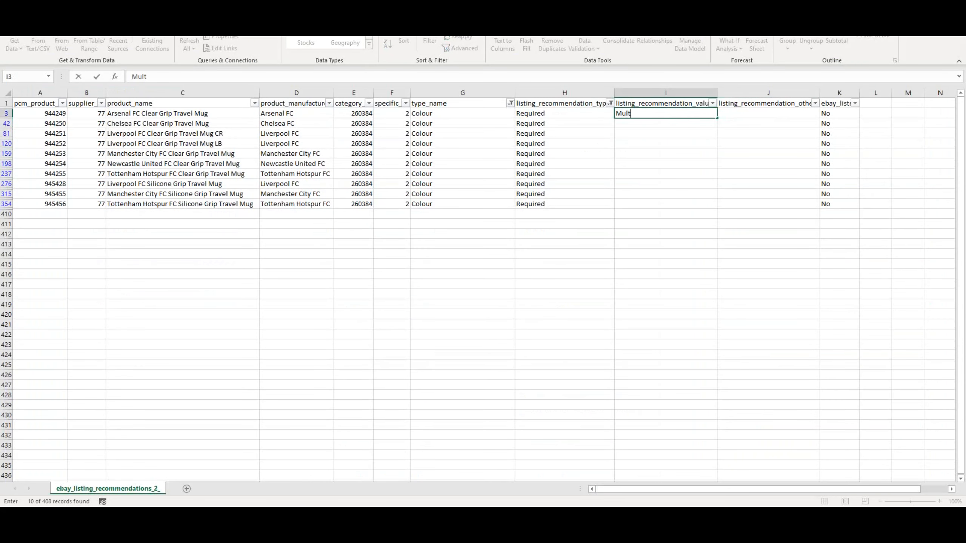
key("Return")
- Check the Colour option's wording on the product page and correct the Arsenal FC mug's Colour value in the Excel sheet to Multicoloured
right_click(666, 115)
right_click(487, 240)
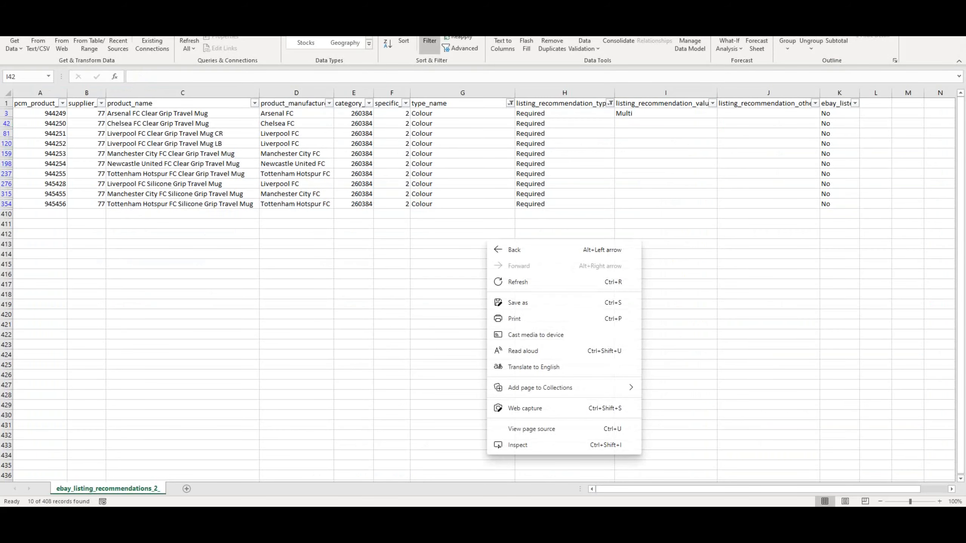
key("Escape")
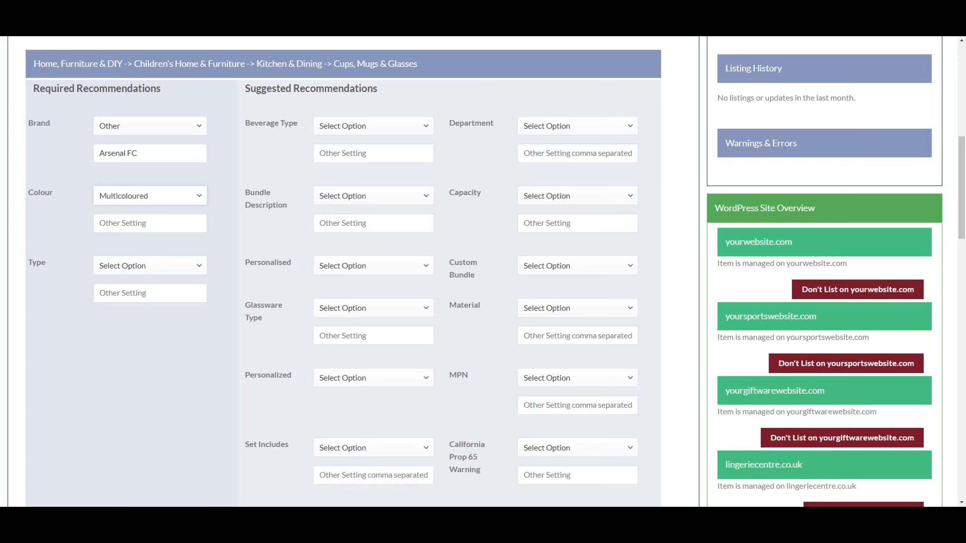
key("alt+Tab")
key("Up")
key("F2")
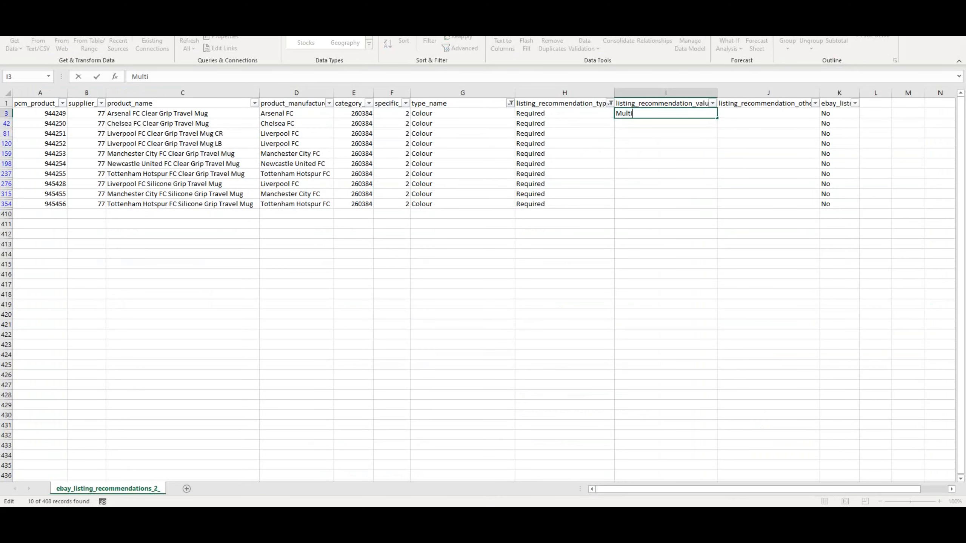
type("coloured")
key("Return")
- Copy Multicoloured into listing_recommendation_value for the other nine mugs' Colour rows
key("Up")
key("ctrl+c")
key("Down")
key("ctrl+v")
key("Down")
key("ctrl+v")
key("Down")
key("ctrl+v")
key("Down")
key("ctrl+v")
key("Down")
key("ctrl+v")
key("Down")
key("ctrl+v")
key("Down")
key("ctrl+v")
key("Down")
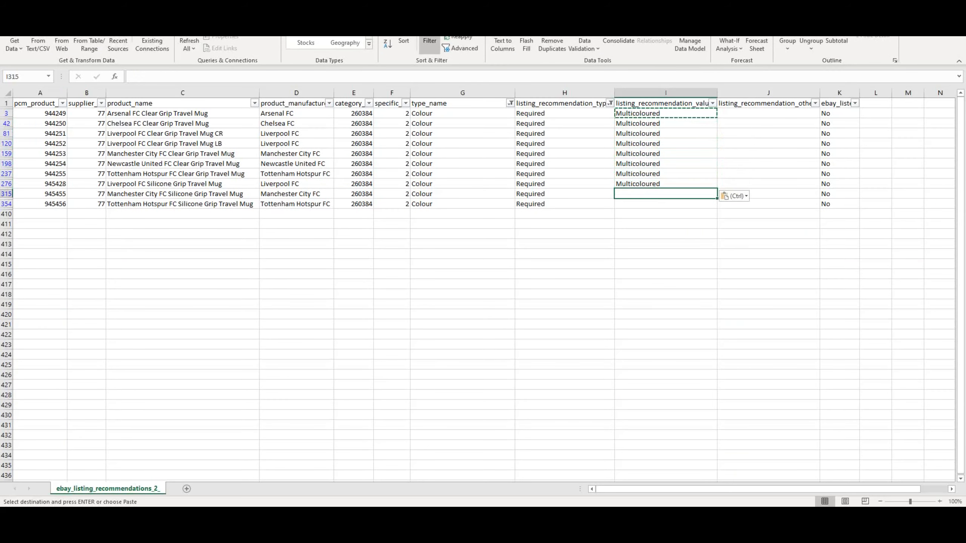
key("ctrl+v")
key("Down")
key("ctrl+v")
key("Escape")
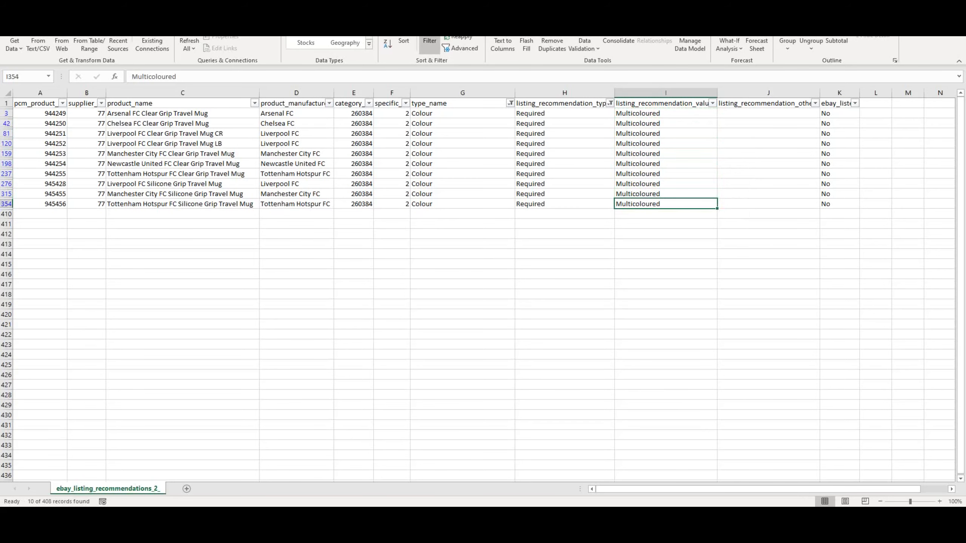
- Filter type_name to show only Type rows and clear the stray Liverpool FC entry in the Chelsea FC mug's row
left_click(510, 103)
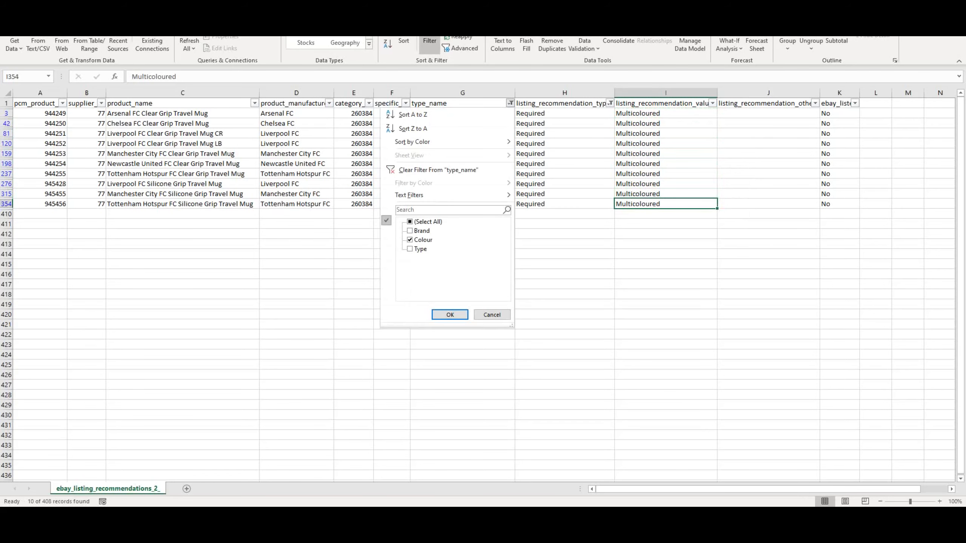
left_click(422, 240)
left_click(420, 248)
left_click(450, 315)
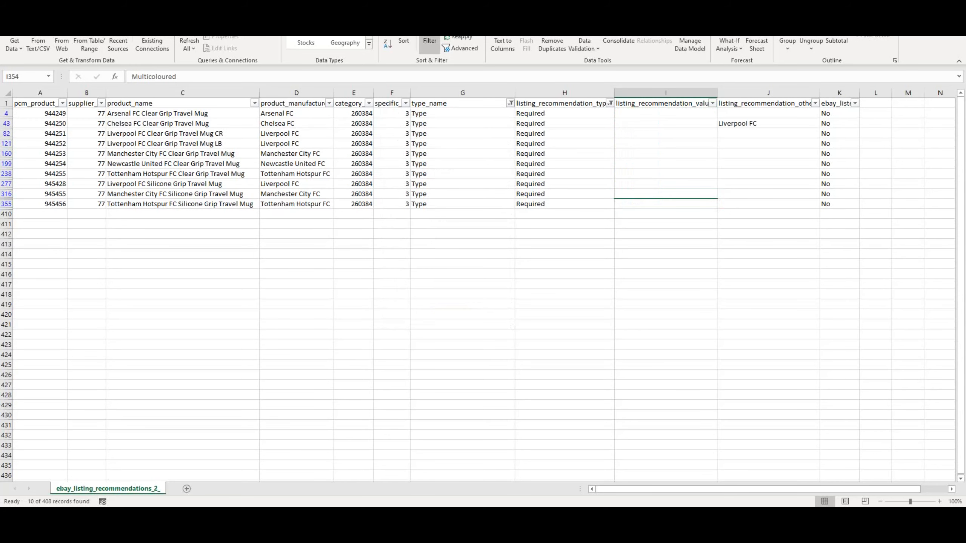
left_click(768, 123)
key("Delete")
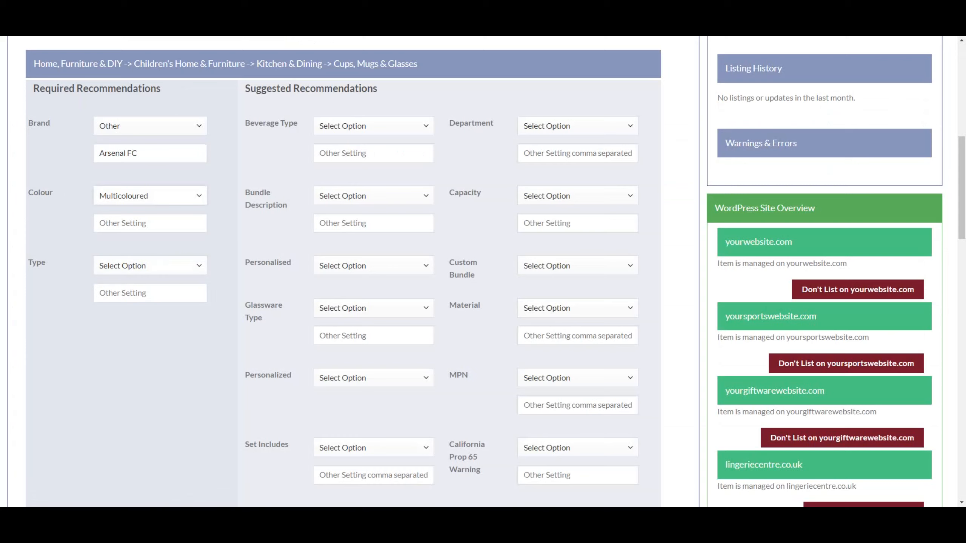
- Switch to the Arsenal FC mug's product page and set the required Type recommendation to Travel Mug
left_click(150, 266)
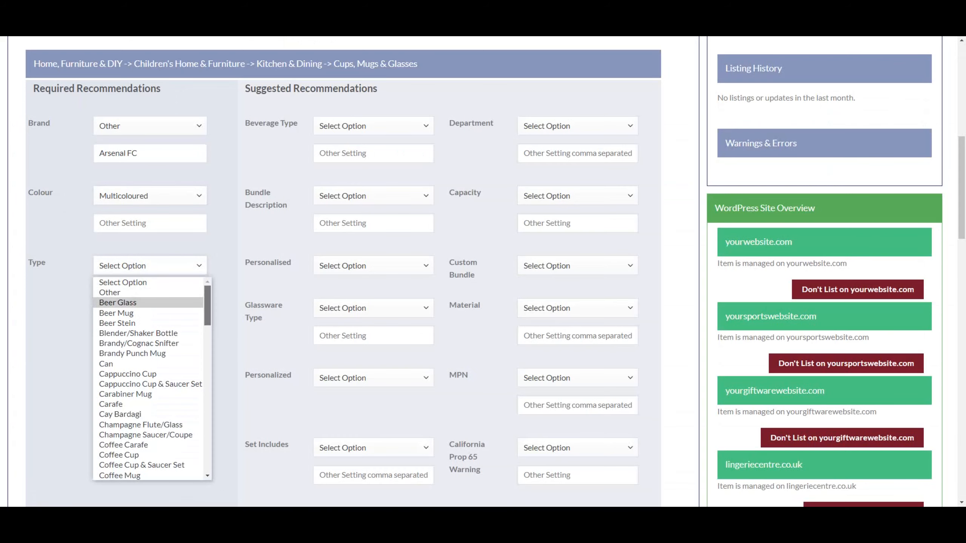
scroll(133, 302, "down", 3)
scroll(148, 379, "down", 2)
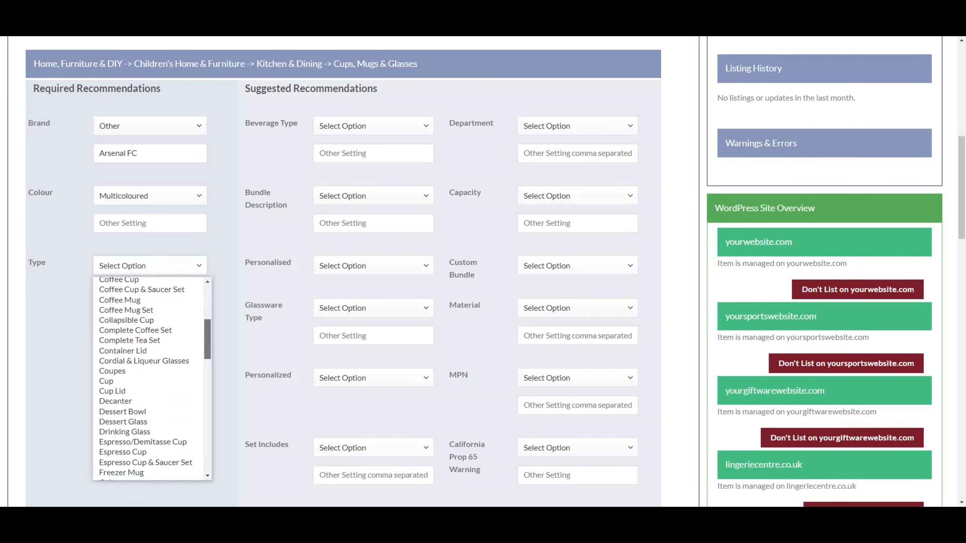
scroll(342, 266, "up", 10)
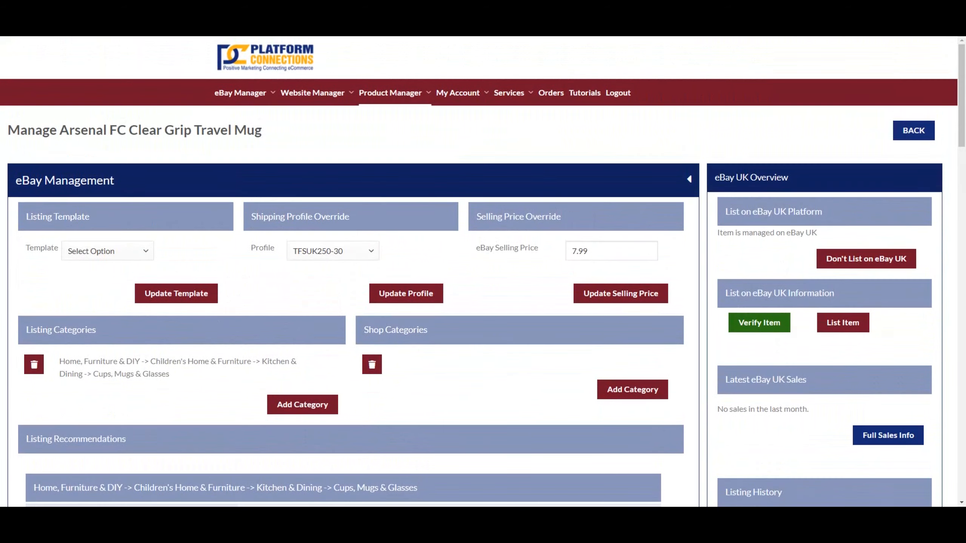
scroll(342, 267, "down", 7)
scroll(150, 274, "down", 3)
left_click(150, 266)
scroll(148, 298, "down", 1)
scroll(152, 379, "down", 12)
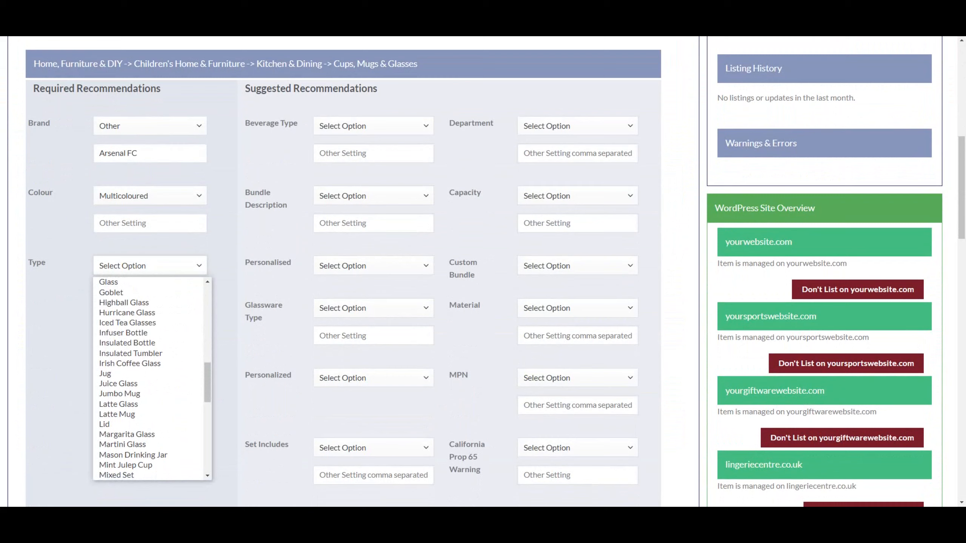
scroll(152, 380, "down", 8)
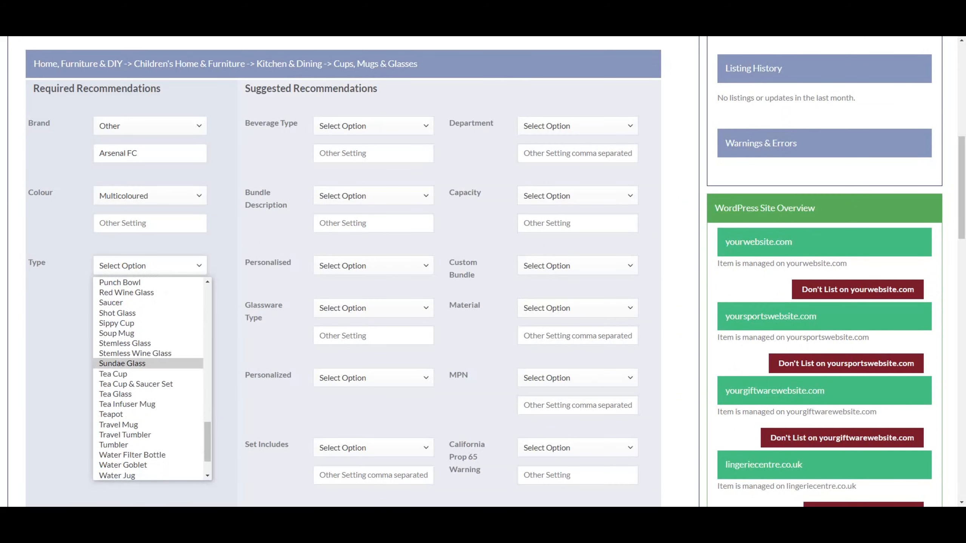
left_click(118, 425)
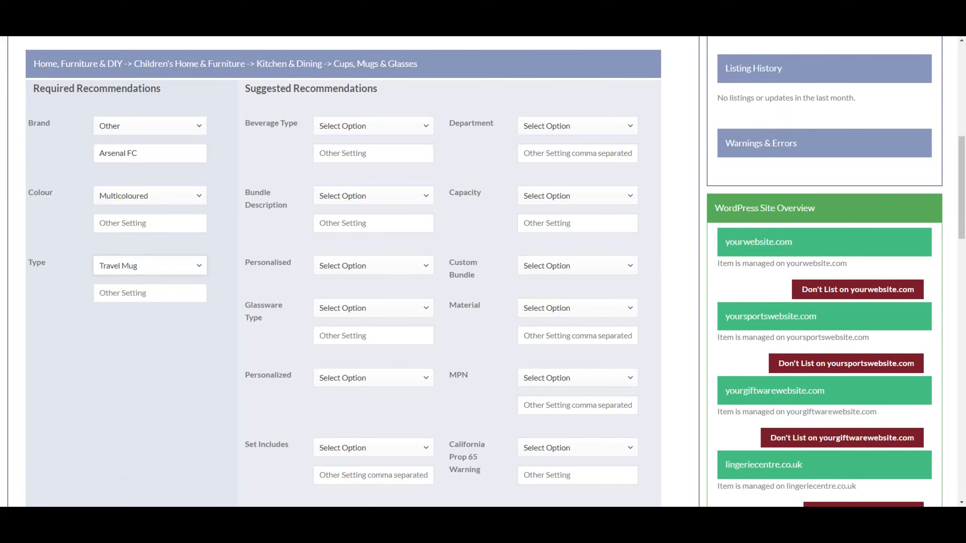
- Switch to the Excel sheet and enter Travel Mug as listing_recommendation_value in the Arsenal FC mug's Type row
key("alt+Tab")
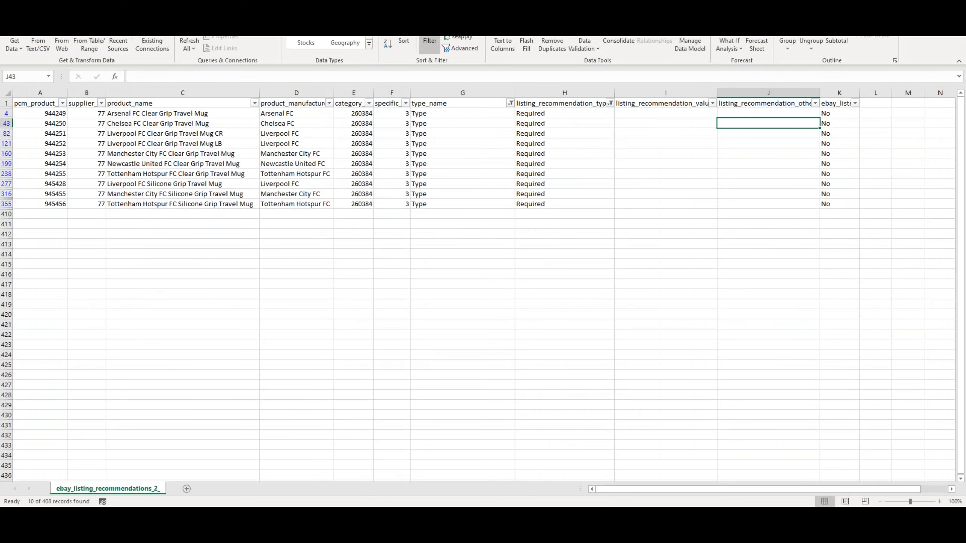
left_click(665, 114)
type("Tr")
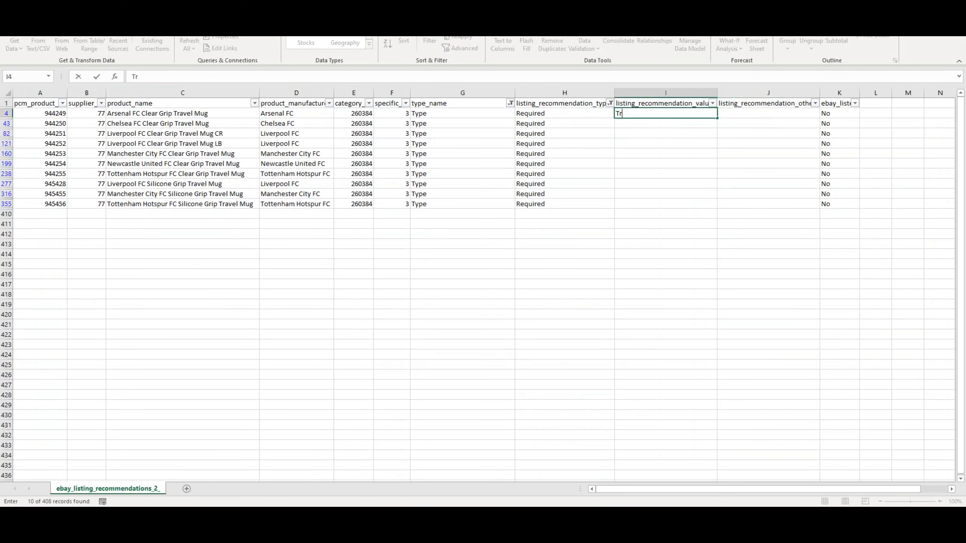
type("avel Mug")
key("Return")
- Copy Travel Mug into listing_recommendation_value for the other nine mugs' Type rows
key("Up")
key("ctrl+c")
key("Down")
key("ctrl+v")
key("Down")
key("ctrl+v")
key("Down")
key("ctrl+v")
key("Down")
key("ctrl+v")
key("Down")
key("ctrl+v")
key("Down")
key("ctrl+v")
key("Down")
key("ctrl+v")
key("Down")
key("ctrl+v")
key("Down")
key("ctrl+v")
key("Escape")
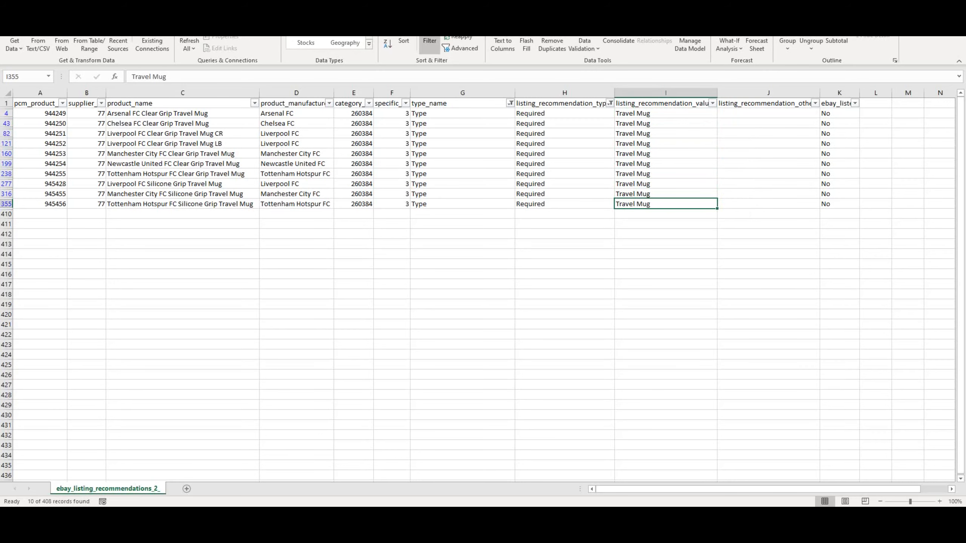
- Reset the type_name and listing_recommendation_type filters to show all rows, including the optional ones
left_click(510, 103)
left_click(410, 222)
left_click(449, 314)
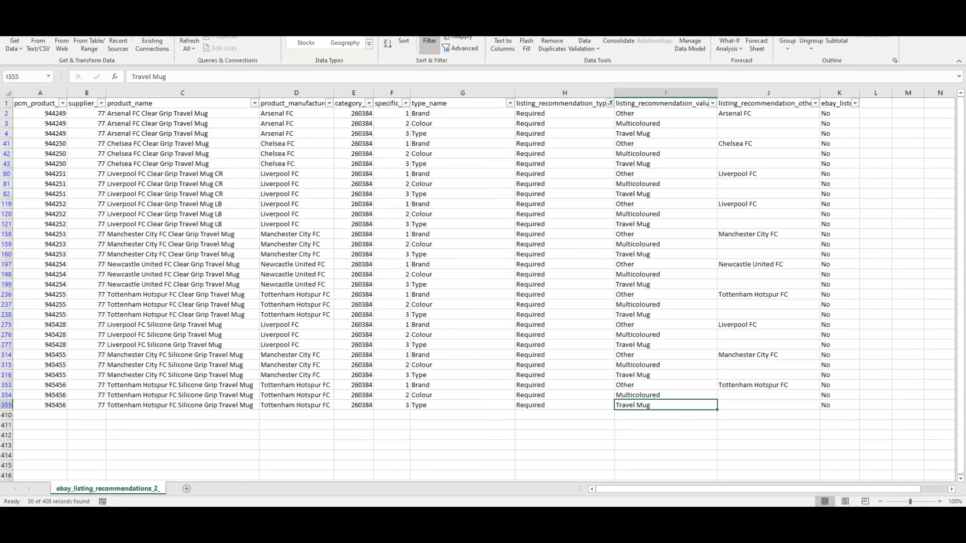
scroll(477, 291, "down", 1)
scroll(477, 290, "up", 1)
left_click(609, 103)
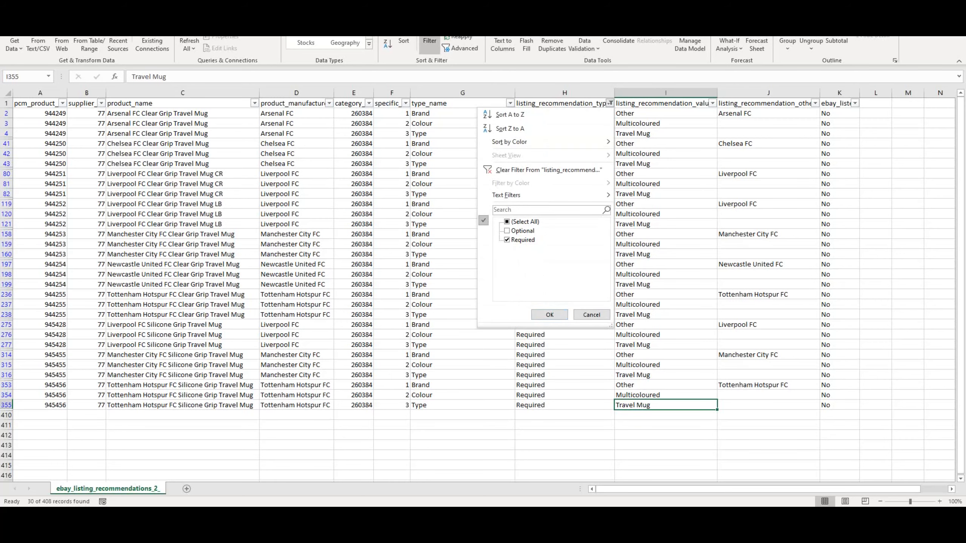
left_click(506, 221)
left_click(549, 314)
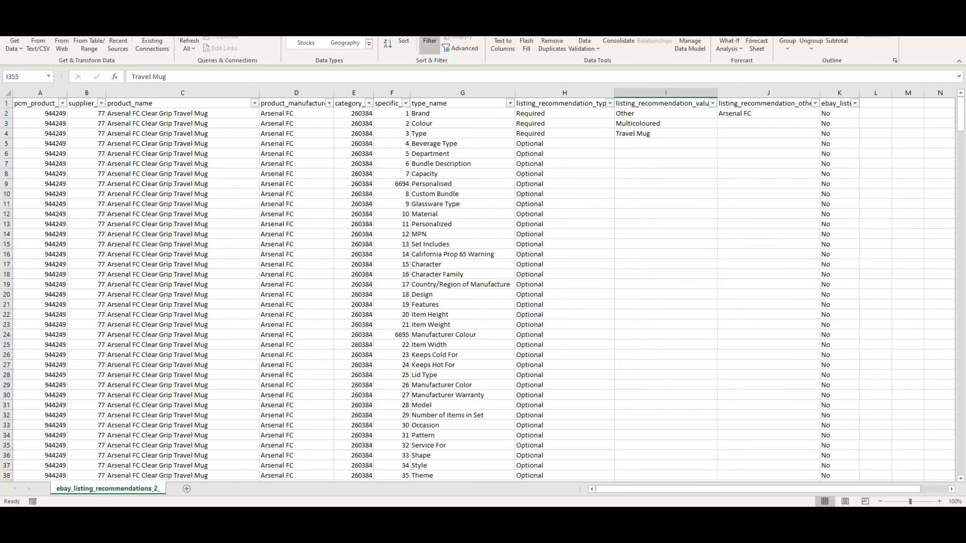
- Delete the stray club names in J44:J49 beside the Chelsea FC mug's optional recommendations
scroll(483, 289, "down", 11)
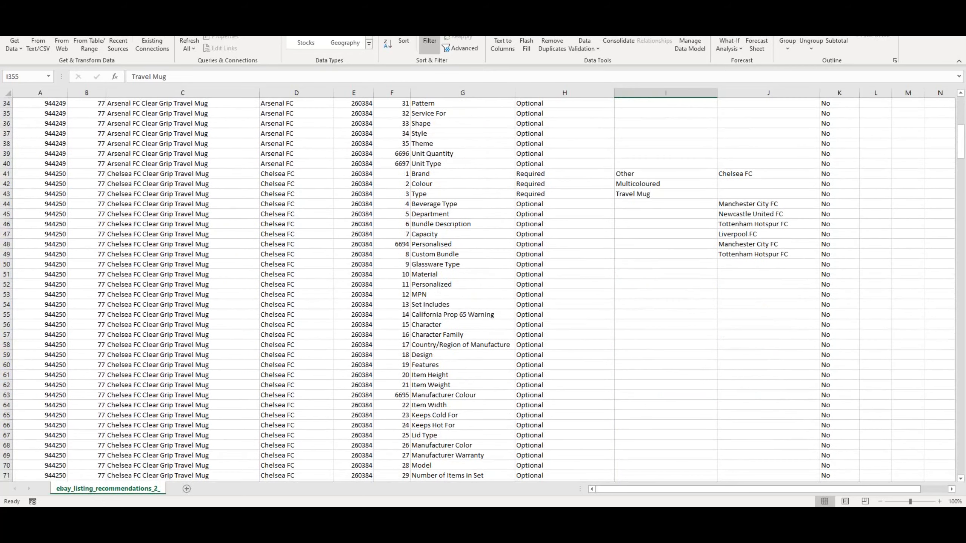
left_click_drag(768, 204, 768, 254)
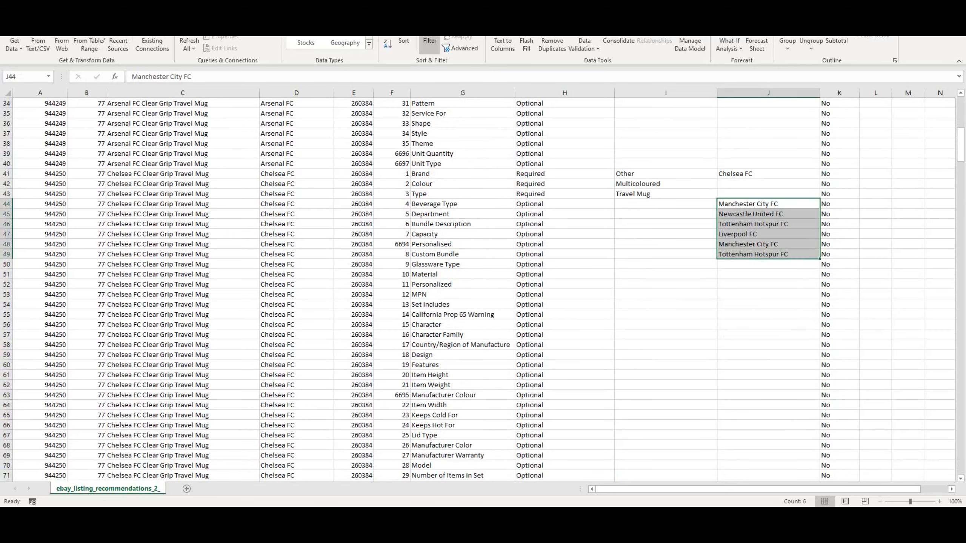
key("Delete")
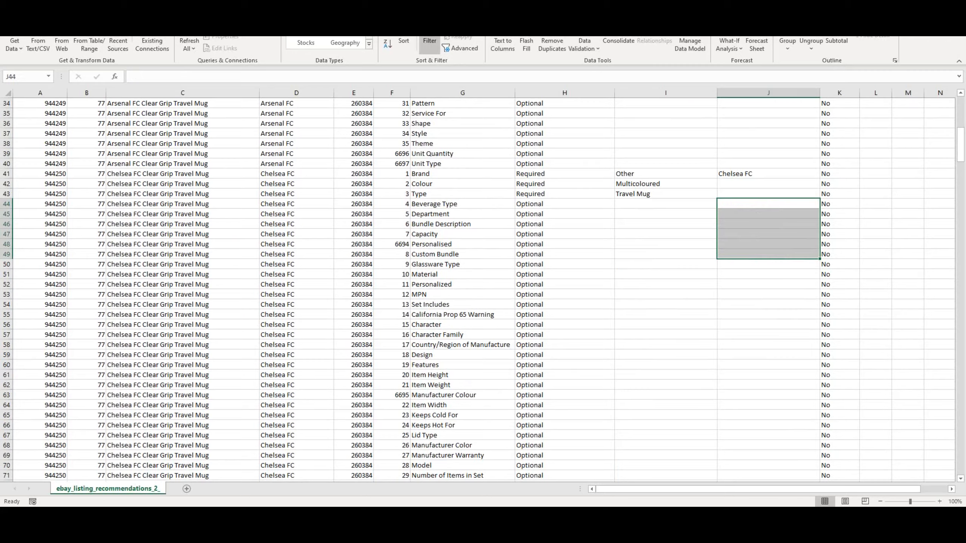
- Review the unfiltered product rows for correct required values and any remaining stray entries
scroll(483, 289, "down", 12)
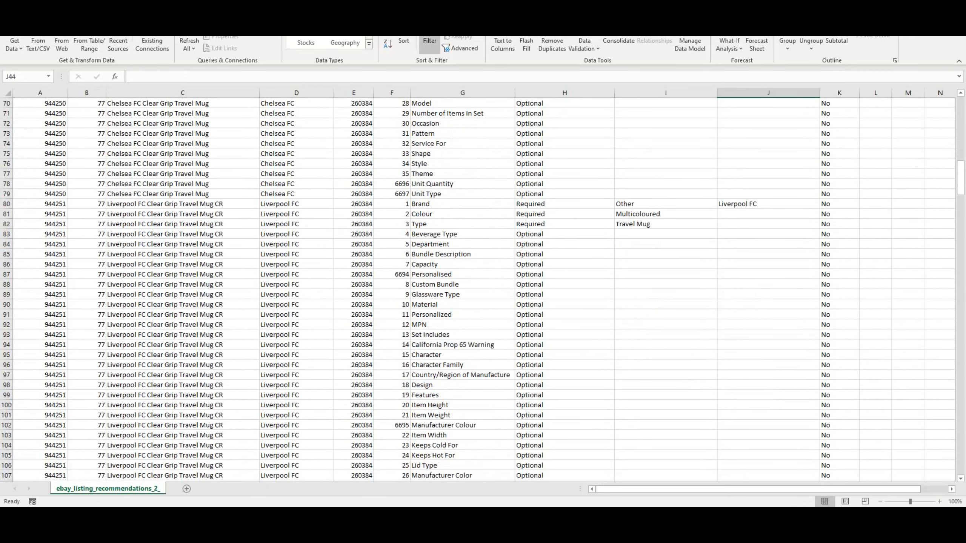
scroll(665, 234, "up", 17)
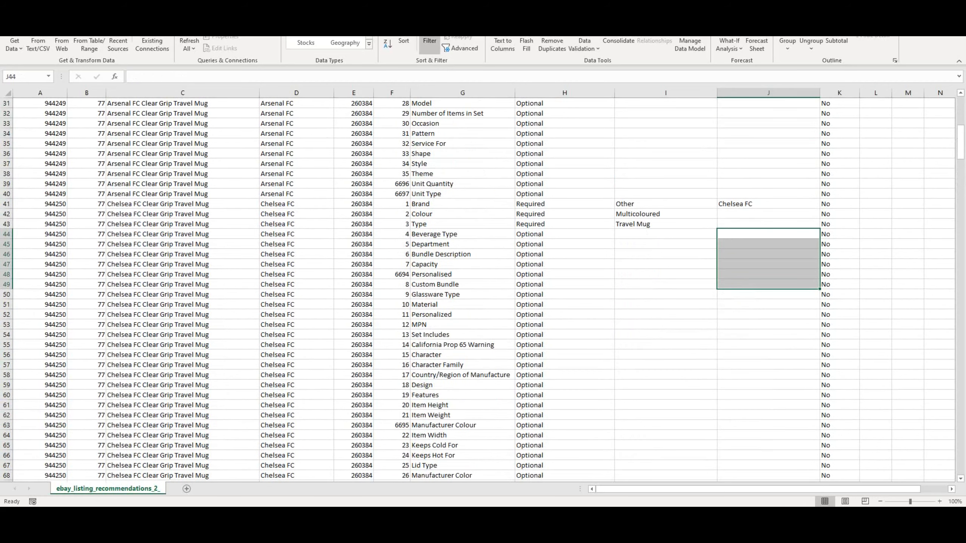
left_click(665, 234)
scroll(666, 234, "up", 5)
scroll(477, 290, "up", 1)
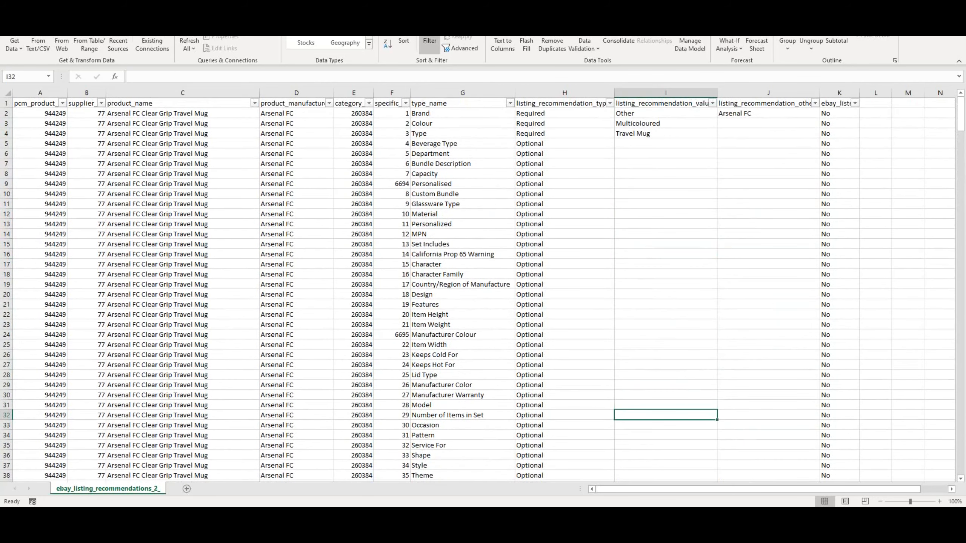
scroll(477, 289, "down", 15)
scroll(478, 290, "down", 20)
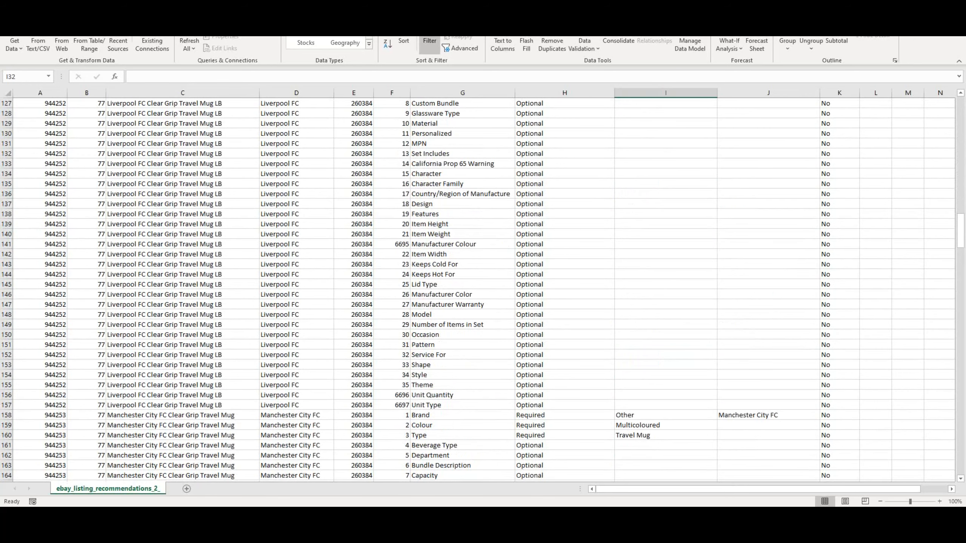
left_click_drag(960, 231, 960, 114)
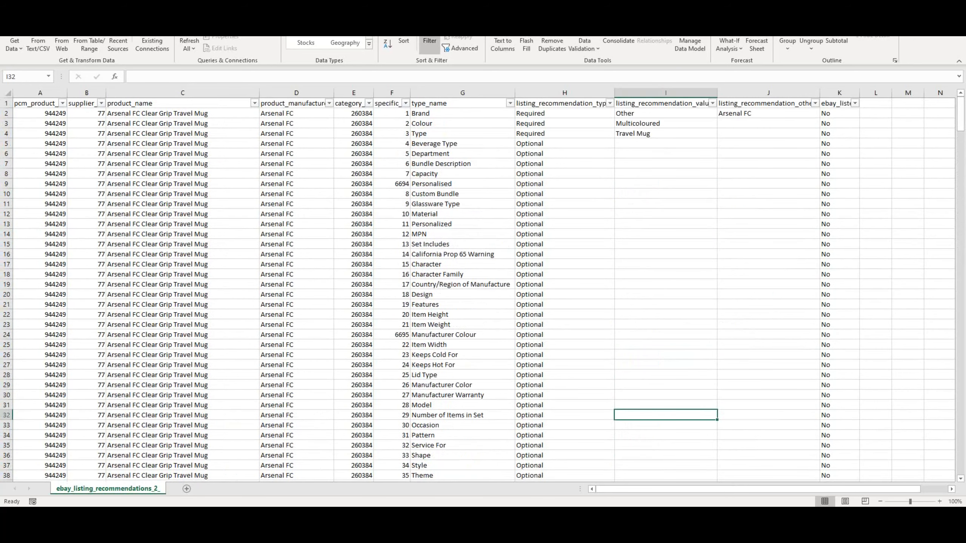